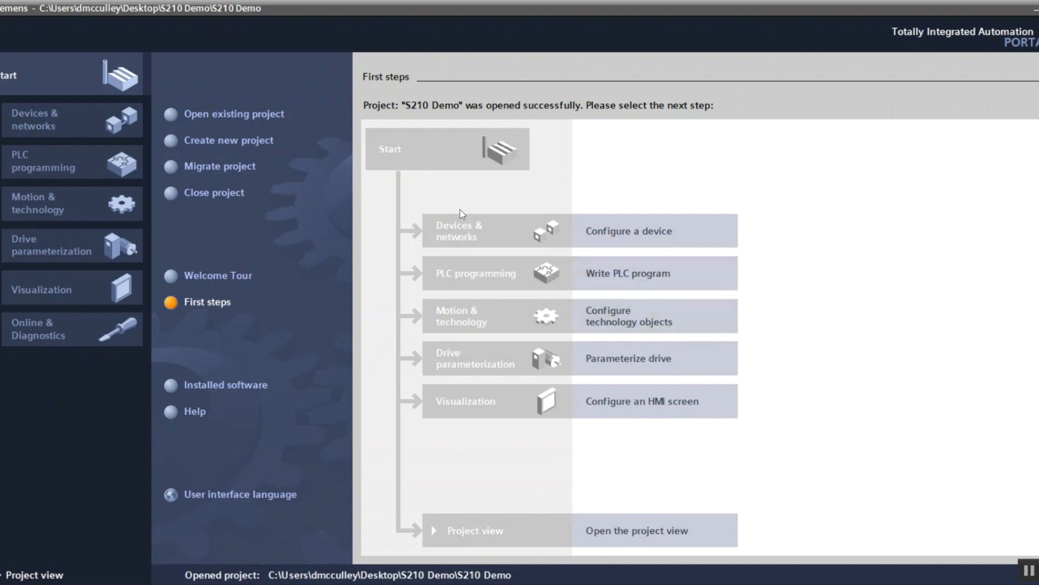
# Step: Add a SIMATIC S7-1500 controller, CPU 1511TF-1 PN with article number 6ES7 511-1UK01-0AB0, firmware V2.6, to the project
pyautogui.click(620, 237)
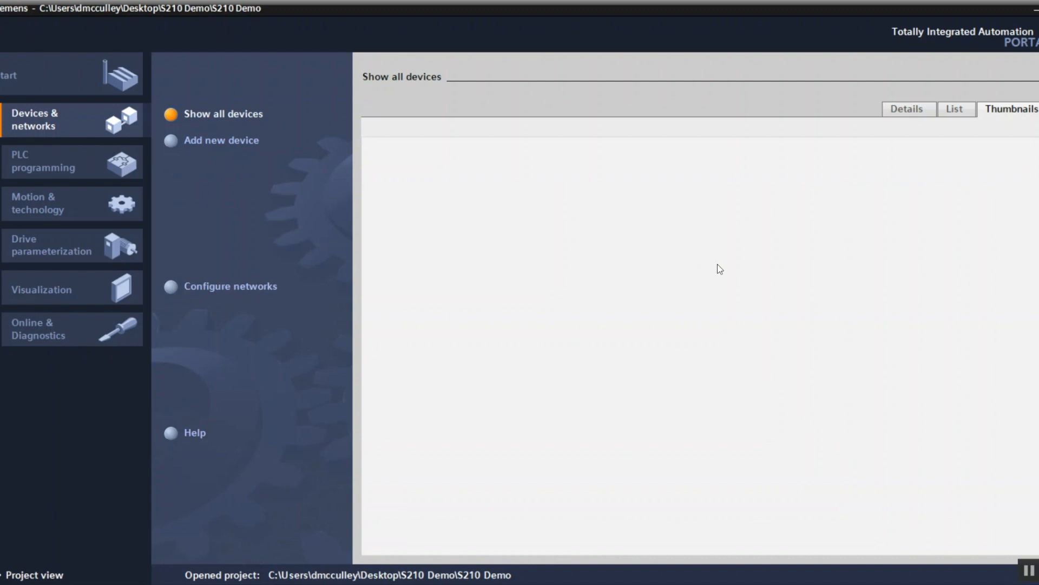
pyautogui.click(220, 142)
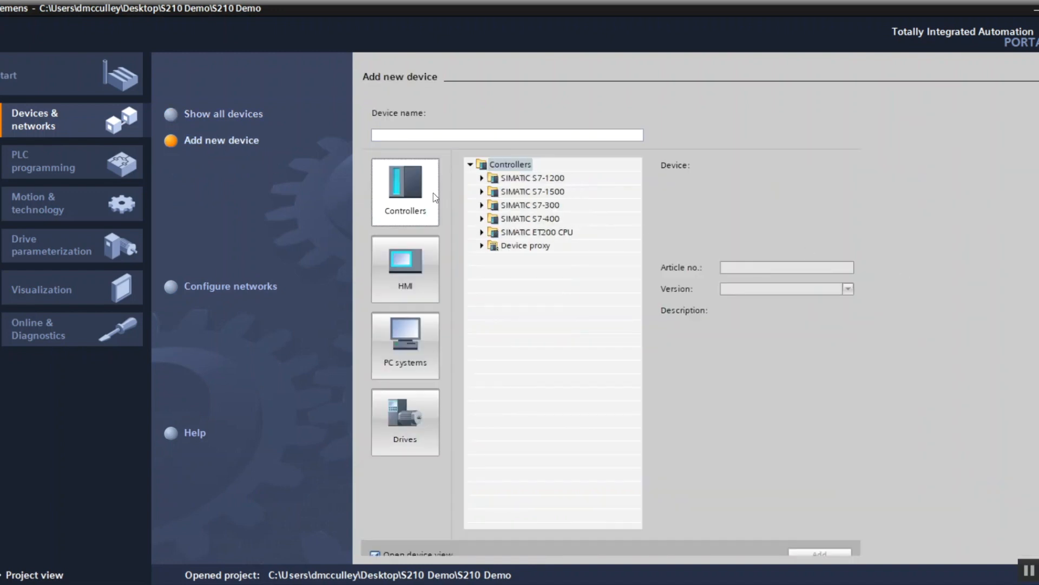
pyautogui.click(482, 192)
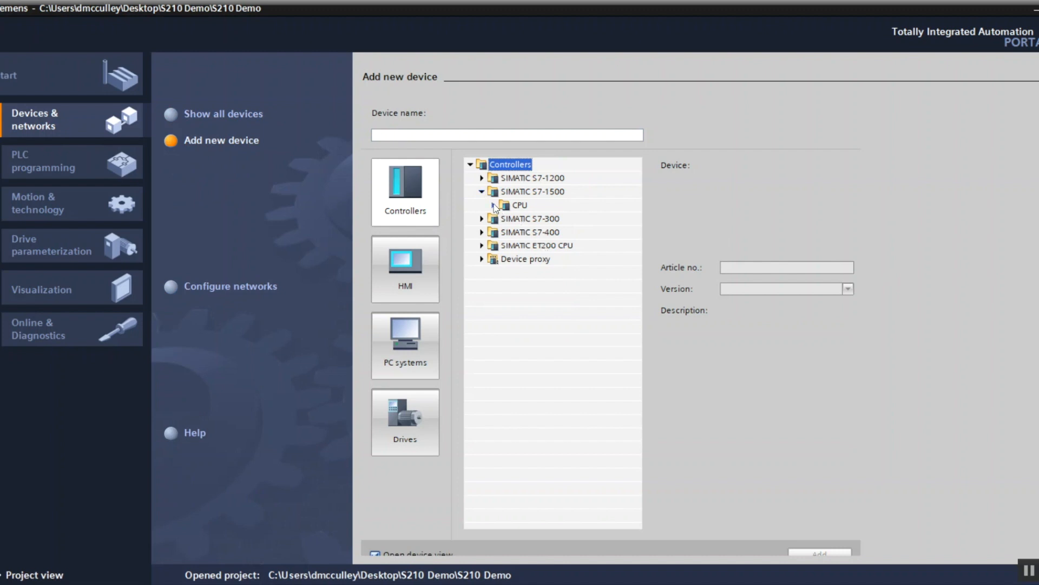
pyautogui.click(493, 205)
pyautogui.scroll(-4, 594, 325)
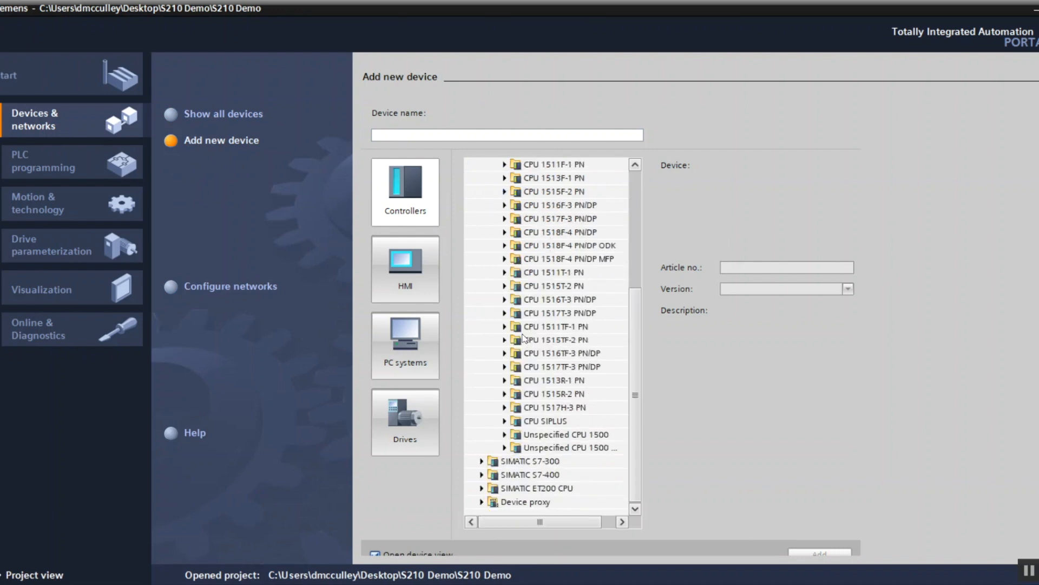
pyautogui.click(504, 327)
pyautogui.click(528, 340)
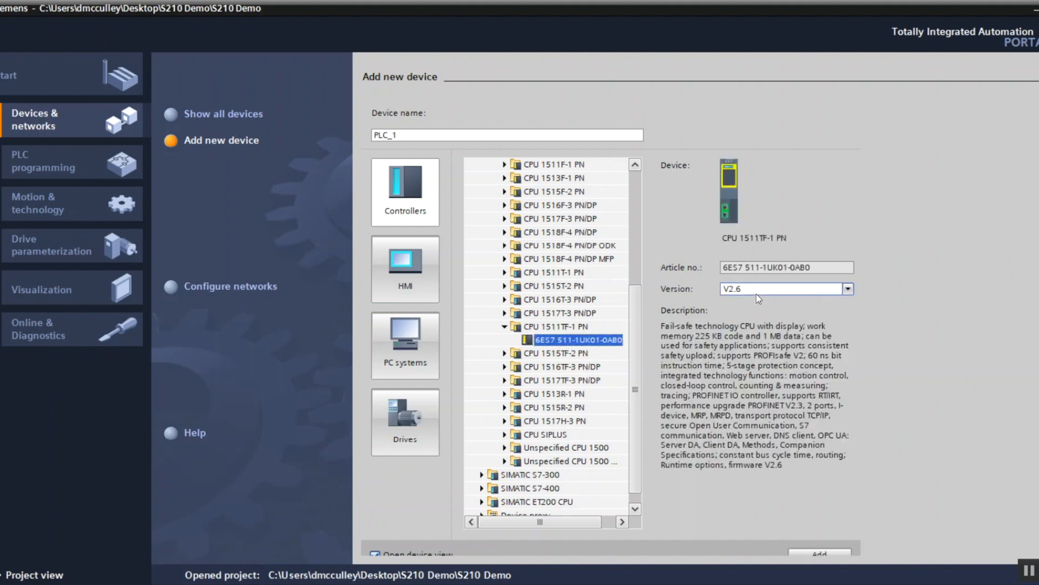
pyautogui.scroll(-1, 610, 328)
pyautogui.click(819, 540)
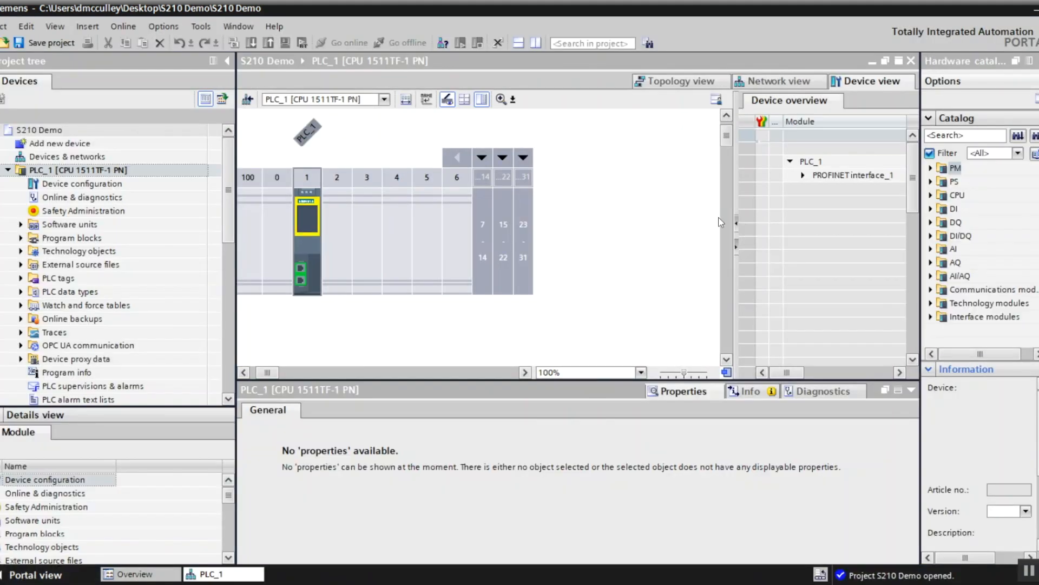
# Step: Add a SINAMICS S210 drive, 200-240 V 1 AC, 0.4 kW, article number 6SL3210-5HB10-4xFx, to the project
pyautogui.doubleClick(52, 145)
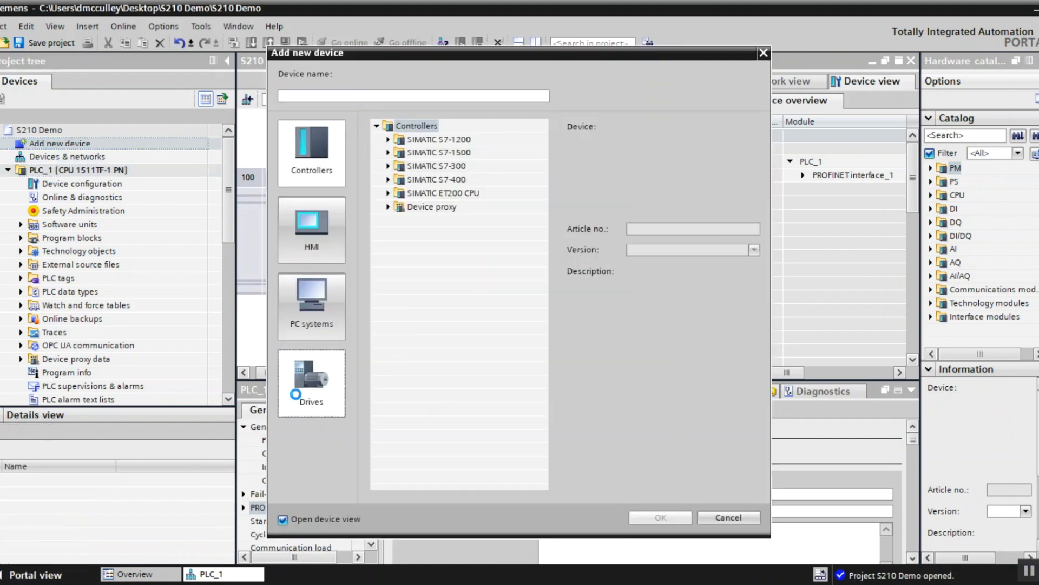
pyautogui.click(311, 379)
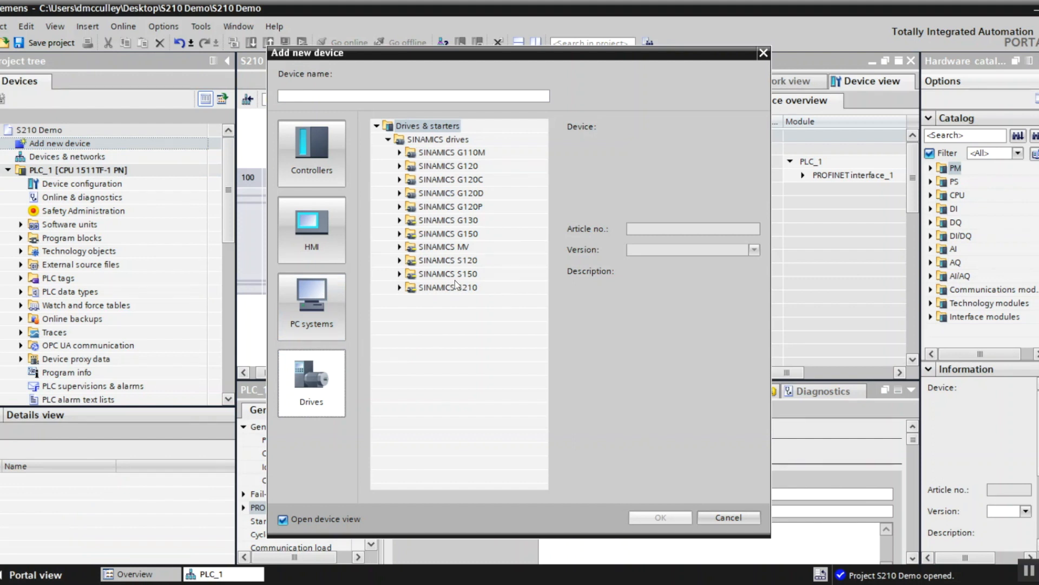
pyautogui.click(399, 287)
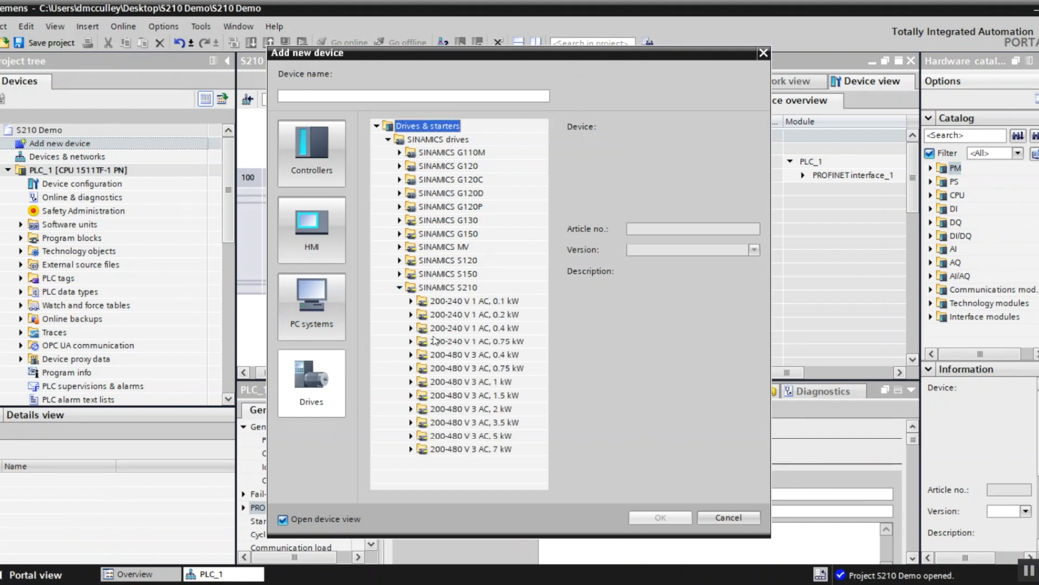
pyautogui.click(413, 328)
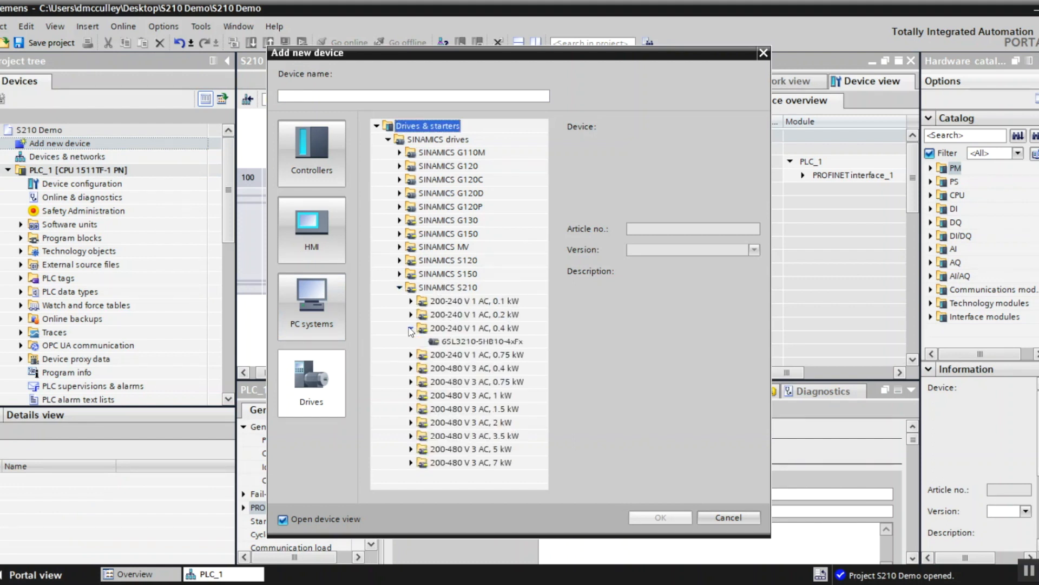
pyautogui.click(486, 340)
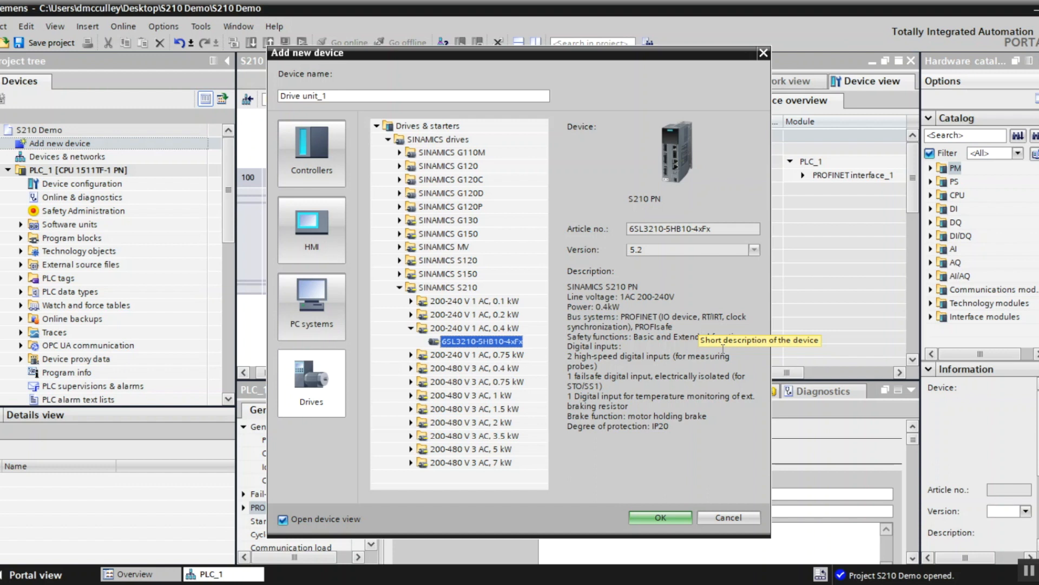
pyautogui.click(655, 518)
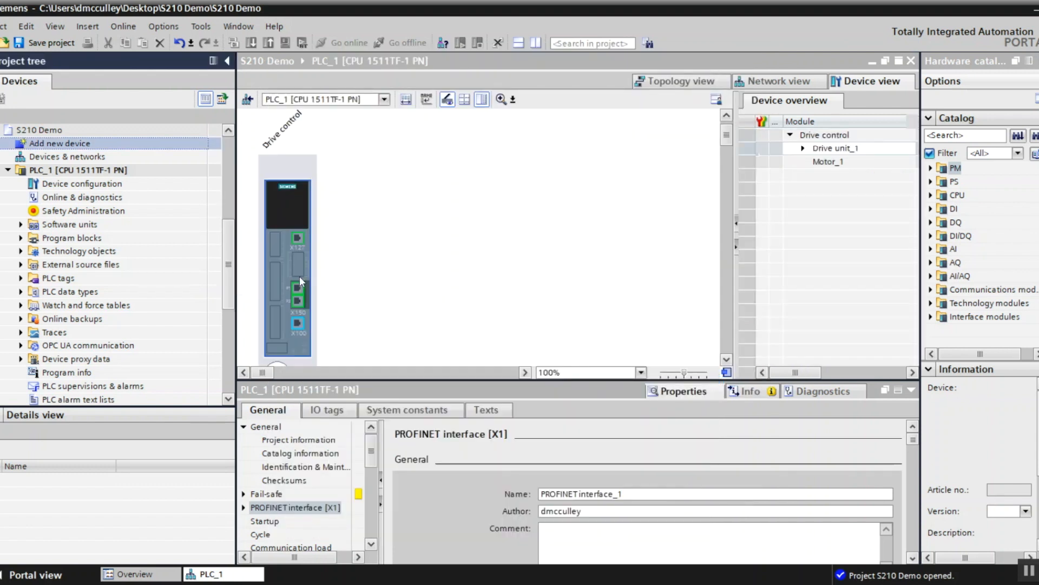
# Step: Assign Drive unit_1 to the IO controller PLC_1.PROFINET interface_1 in the network view
pyautogui.click(768, 80)
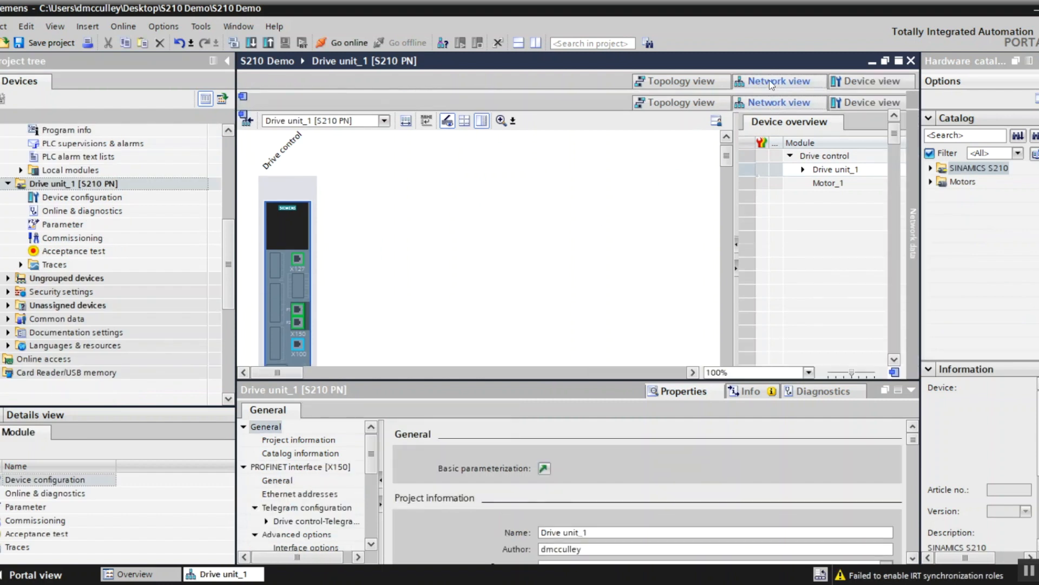
pyautogui.click(400, 198)
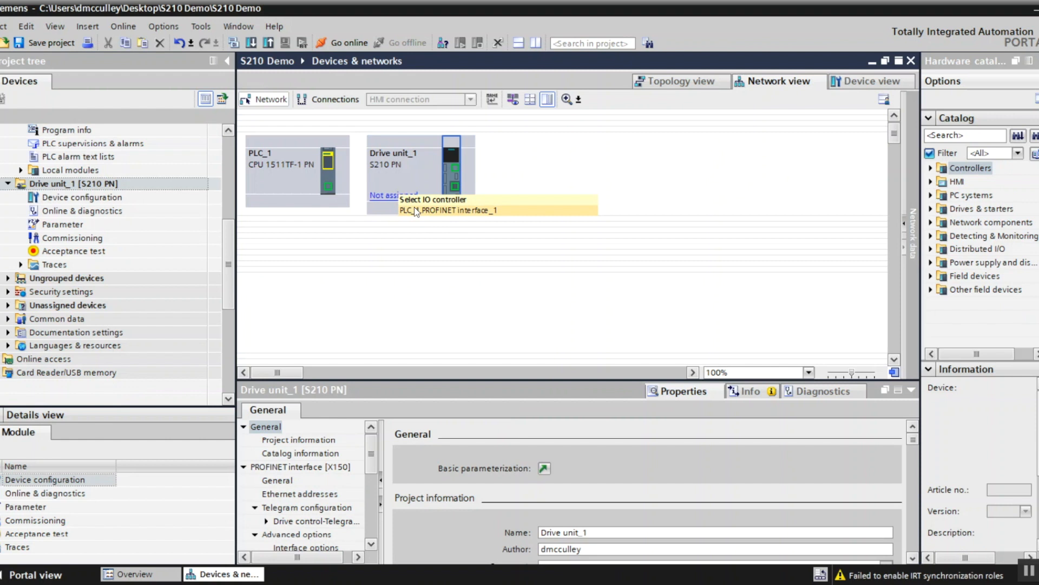
pyautogui.click(414, 209)
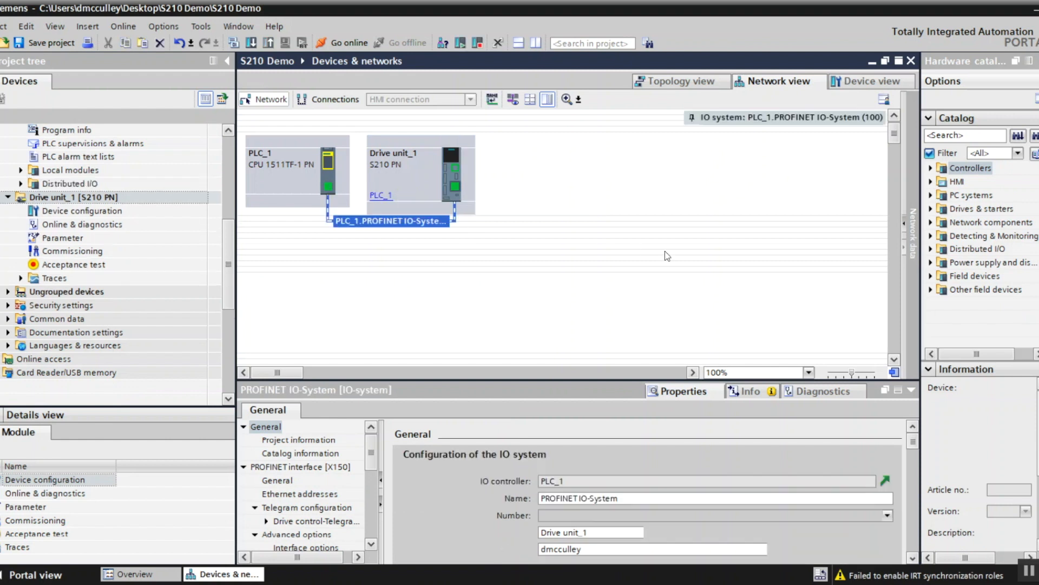
# Step: Interconnect a PROFINET port of PLC_1 with a port of Drive unit_1 in the topology view
pyautogui.click(672, 84)
pyautogui.click(328, 188)
pyautogui.moveTo(328, 188); pyautogui.dragTo(450, 190)
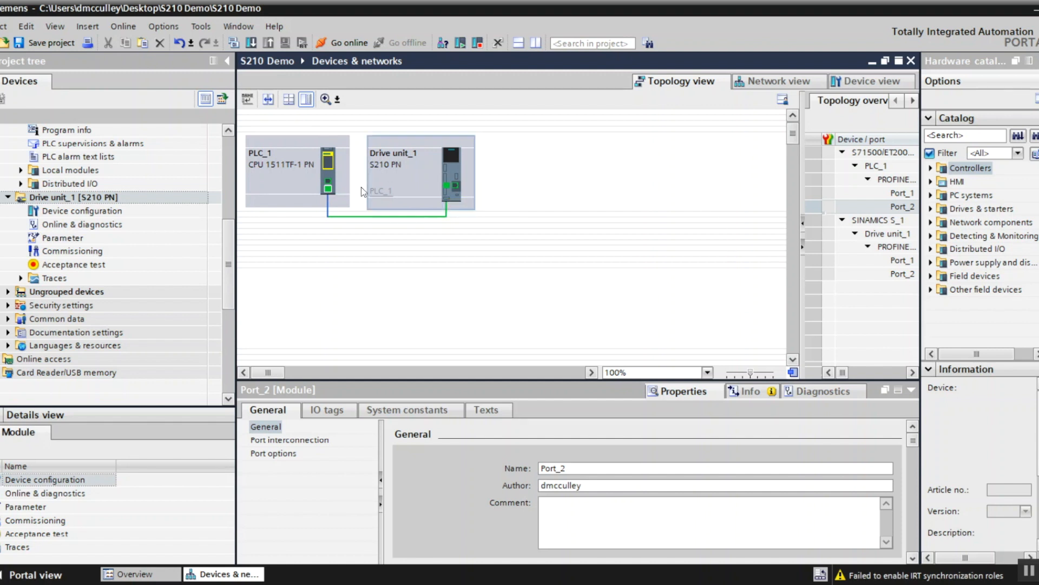
# Step: Set the synchronization role of PLC_1's PROFINET interface to Sync master
pyautogui.doubleClick(289, 176)
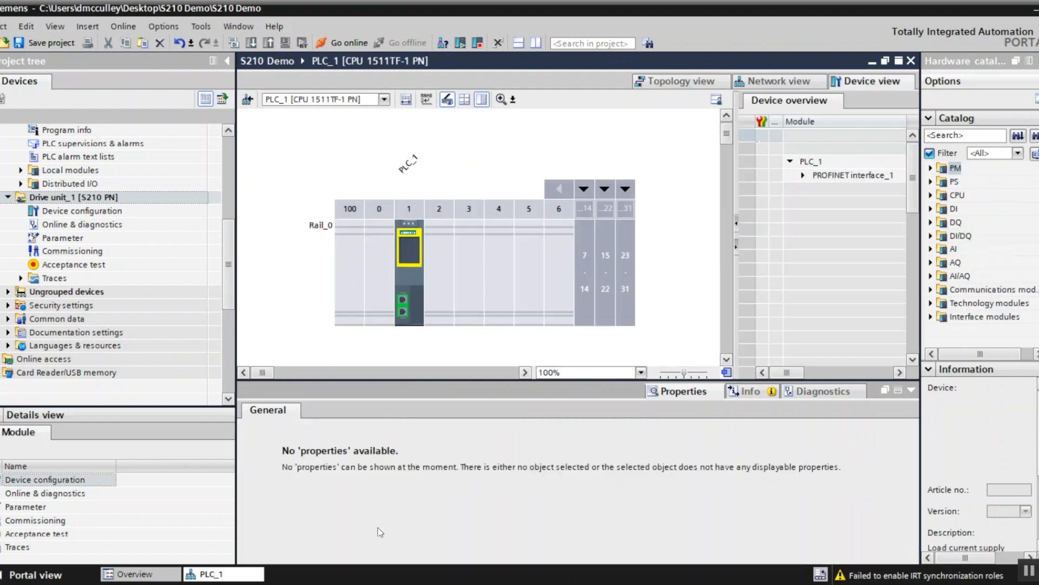
pyautogui.click(402, 303)
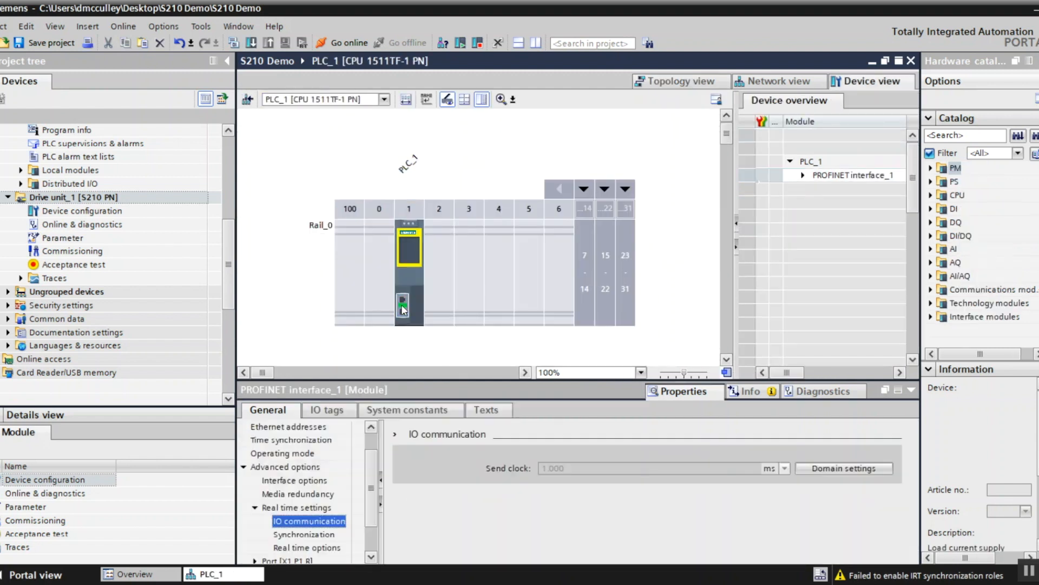
pyautogui.click(306, 534)
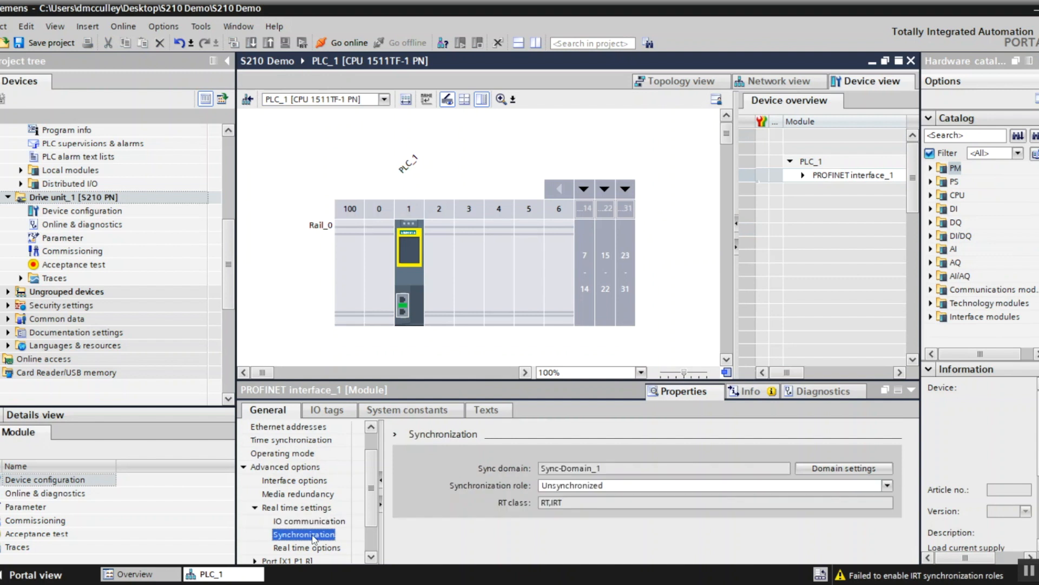
pyautogui.click(622, 486)
pyautogui.click(603, 504)
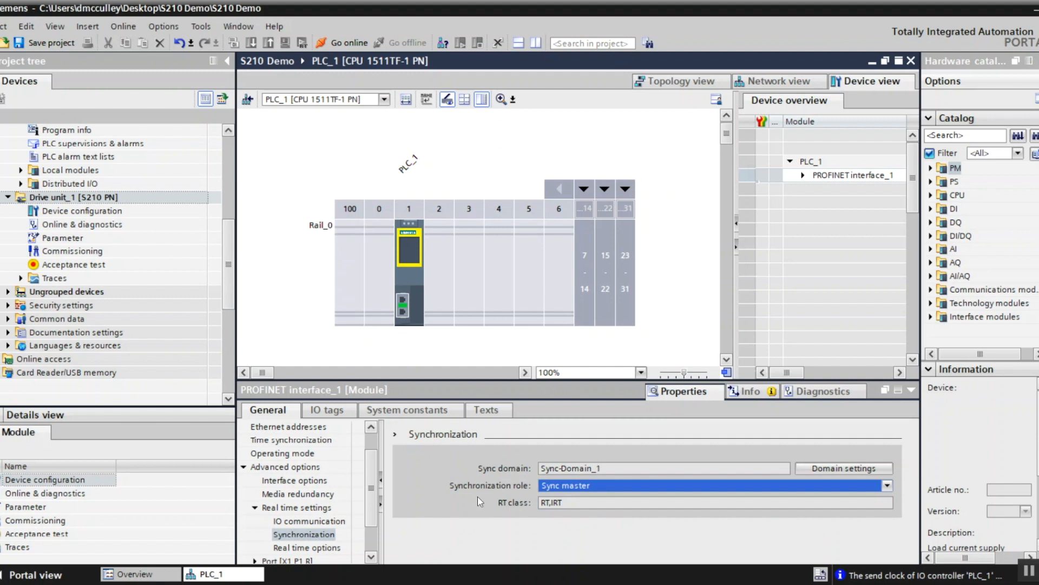
# Step: Set the send clock for the IO communication of PLC_1's PROFINET interface to 4.000 ms
pyautogui.click(332, 522)
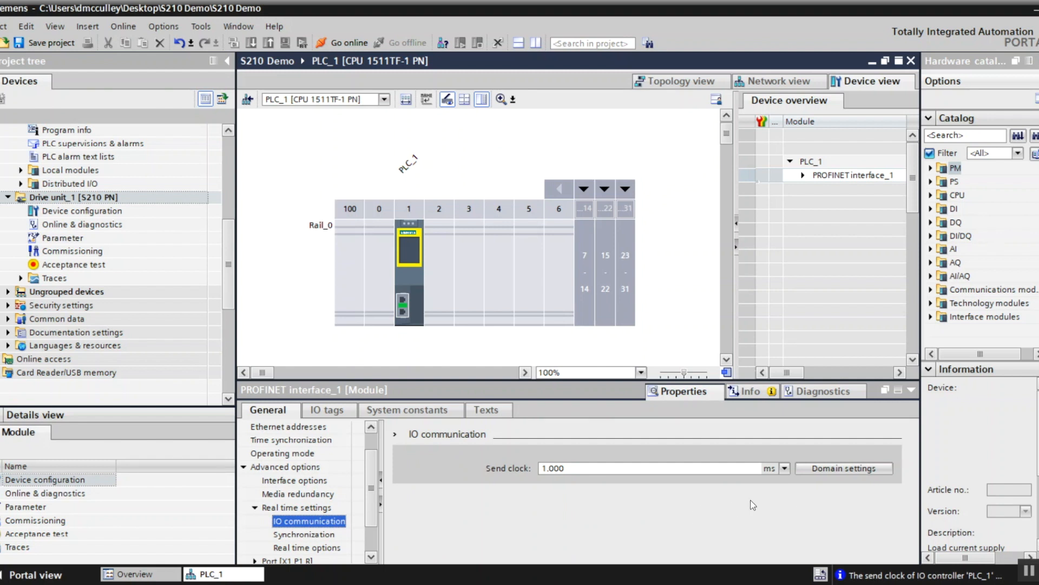
pyautogui.click(785, 467)
pyautogui.scroll(-6, 649, 531)
pyautogui.click(593, 551)
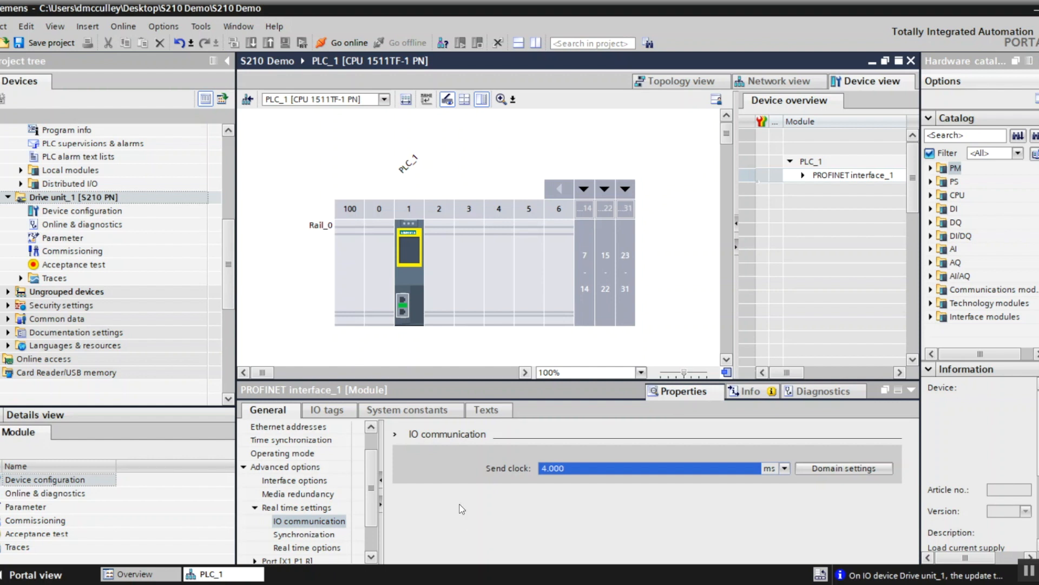
# Step: Switch the device view to Drive unit_1 and set its PROFINET interface's IP address to 192.168.0.10
pyautogui.click(457, 200)
pyautogui.click(385, 99)
pyautogui.click(384, 100)
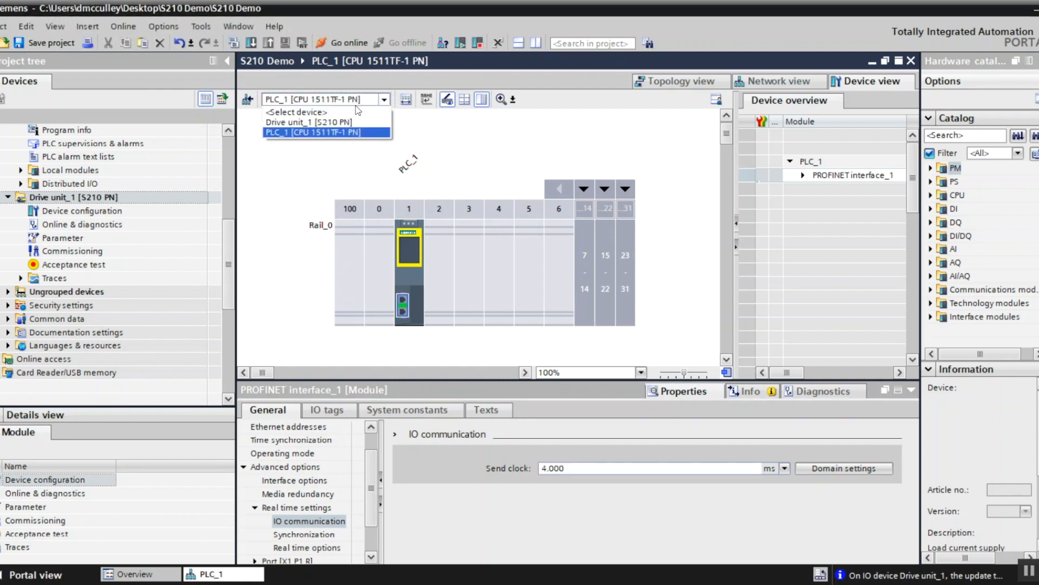
pyautogui.click(330, 123)
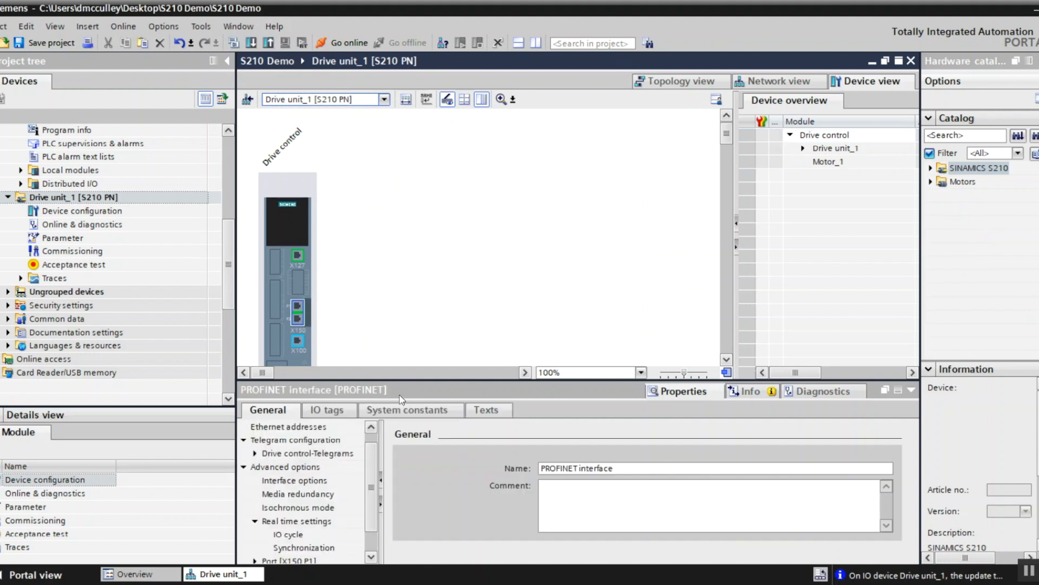
pyautogui.click(288, 426)
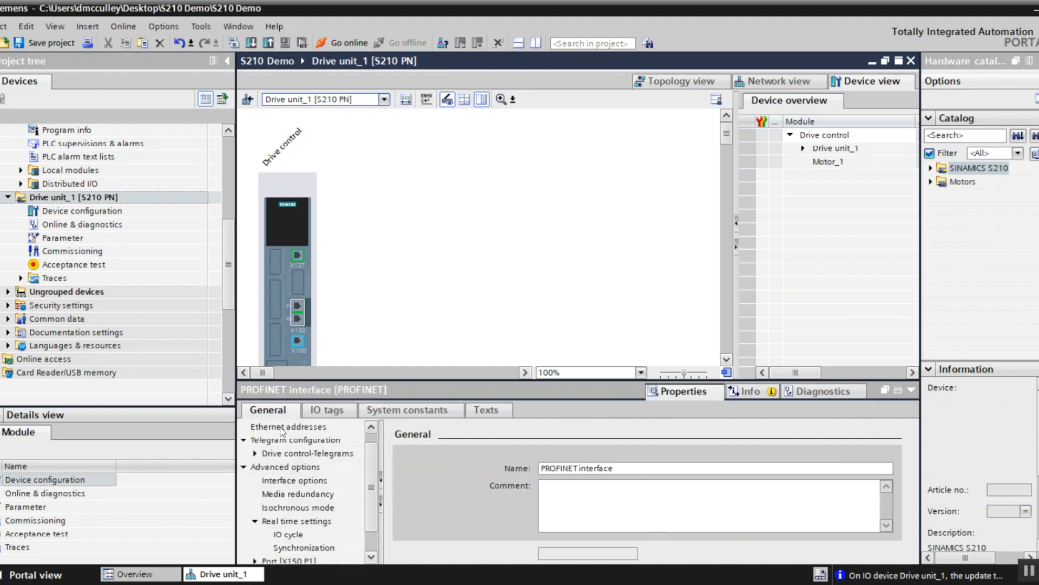
pyautogui.click(628, 554)
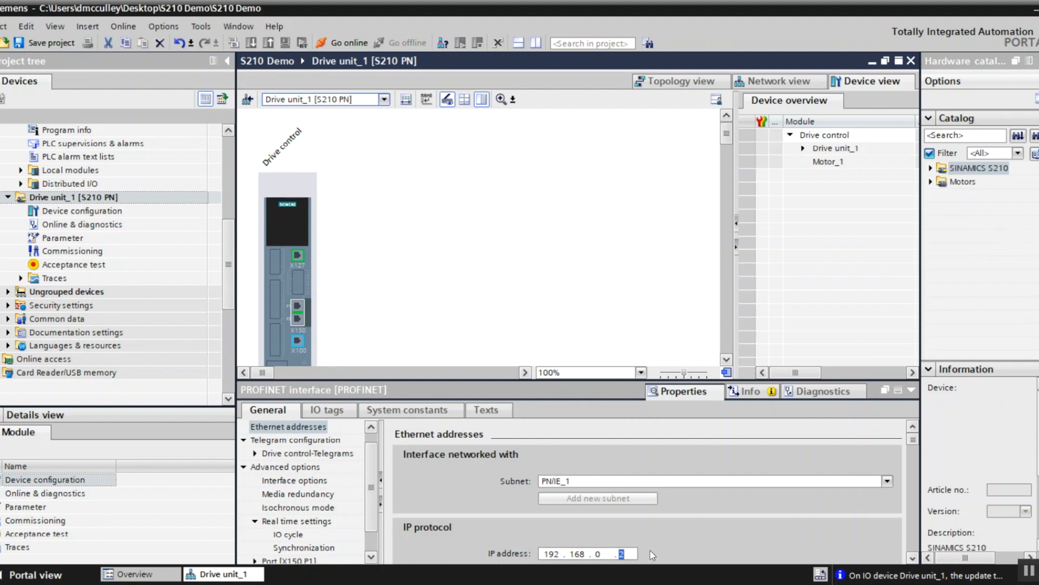
pyautogui.write('10')
pyautogui.click(289, 426)
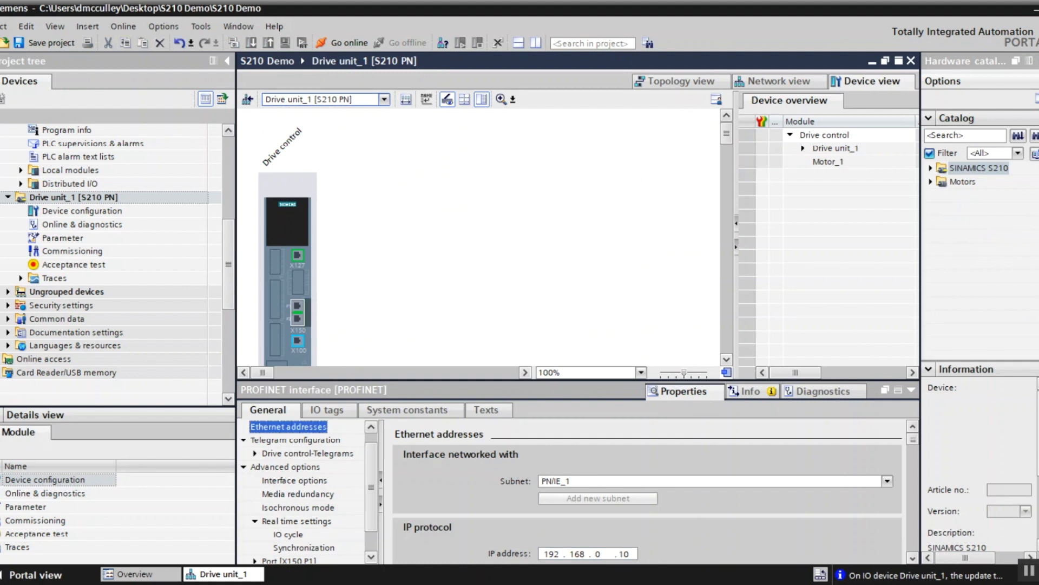
# Step: Disable automatic PROFINET device name generation, name the drive My_S210, and display its drive control telegram configuration
pyautogui.click(913, 558)
pyautogui.click(914, 557)
pyautogui.click(913, 558)
pyautogui.click(913, 558)
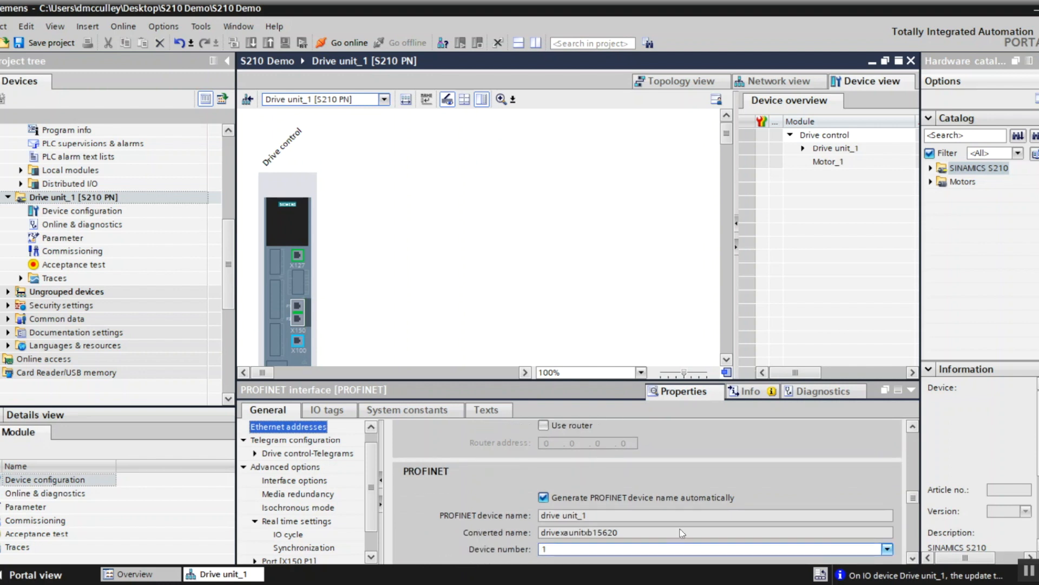
pyautogui.click(543, 498)
pyautogui.press('Tab')
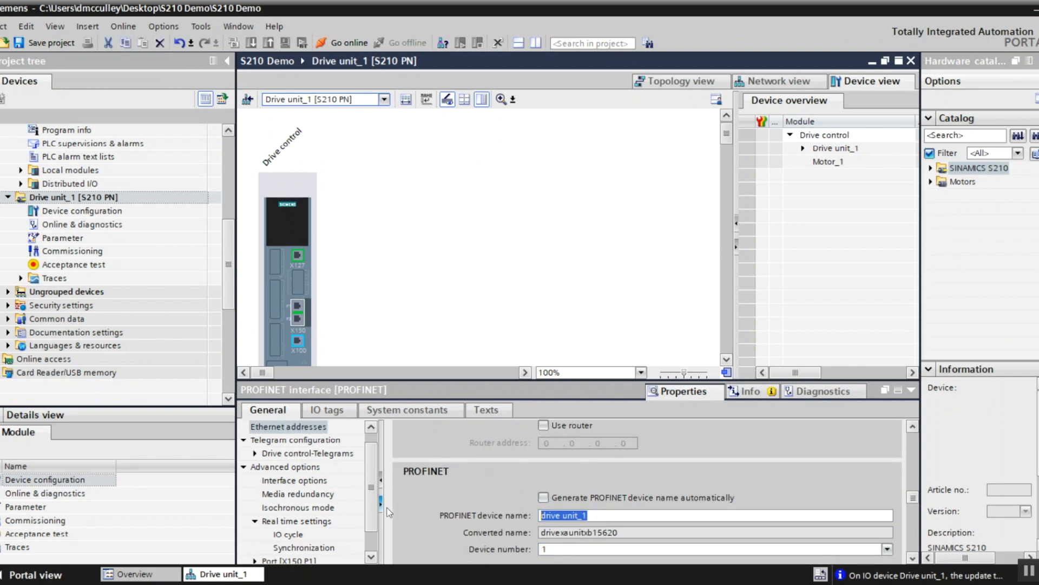
pyautogui.write('M')
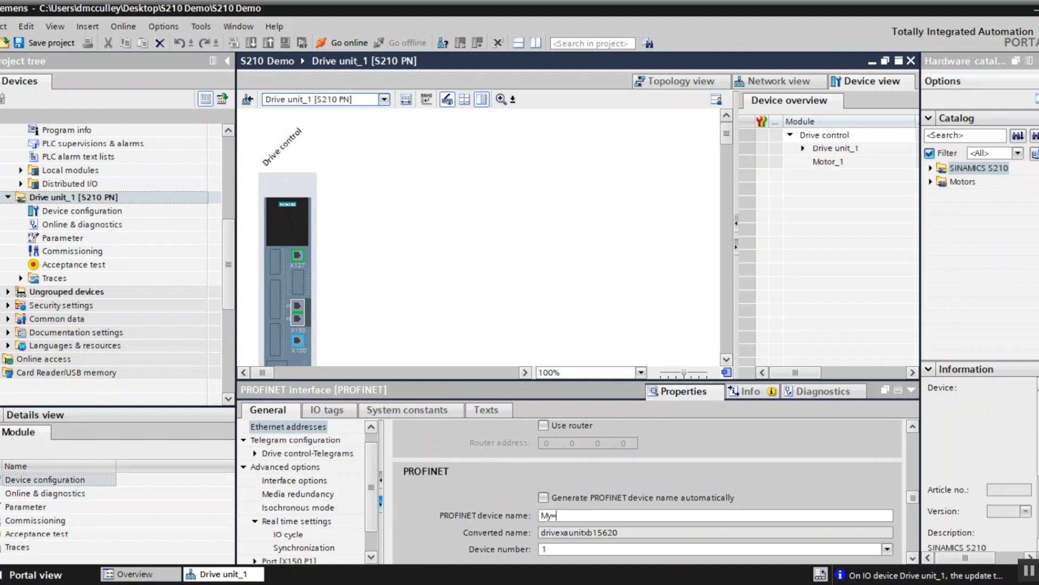
pyautogui.write('y_S210')
pyautogui.click(298, 455)
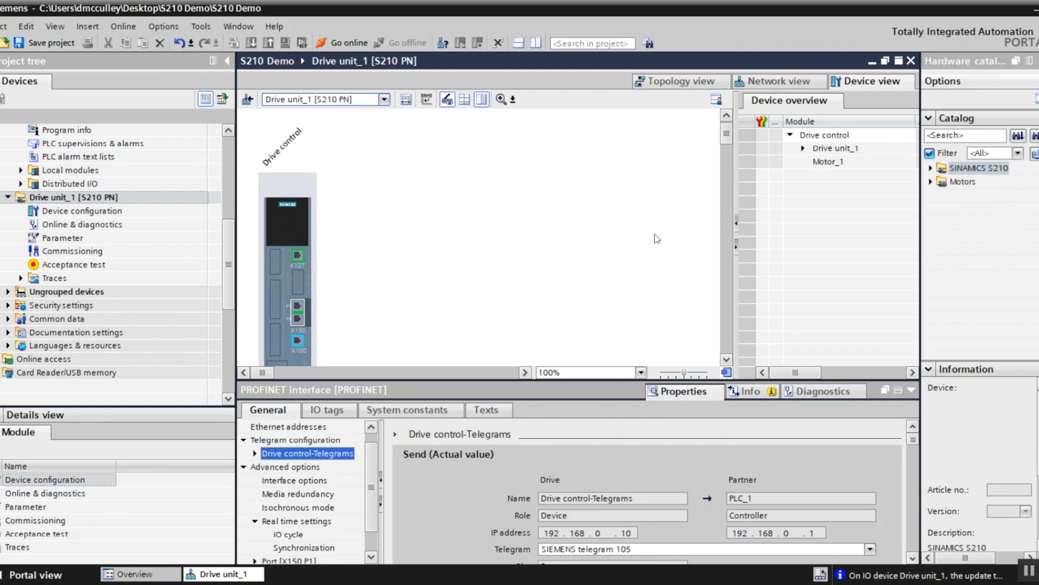
# Step: Filter Motor_1's motor selection list by article number and assign the 1FK2103-4AG0x-xMxx motor to it
pyautogui.scroll(-1, 726, 136)
pyautogui.scroll(-4, 725, 136)
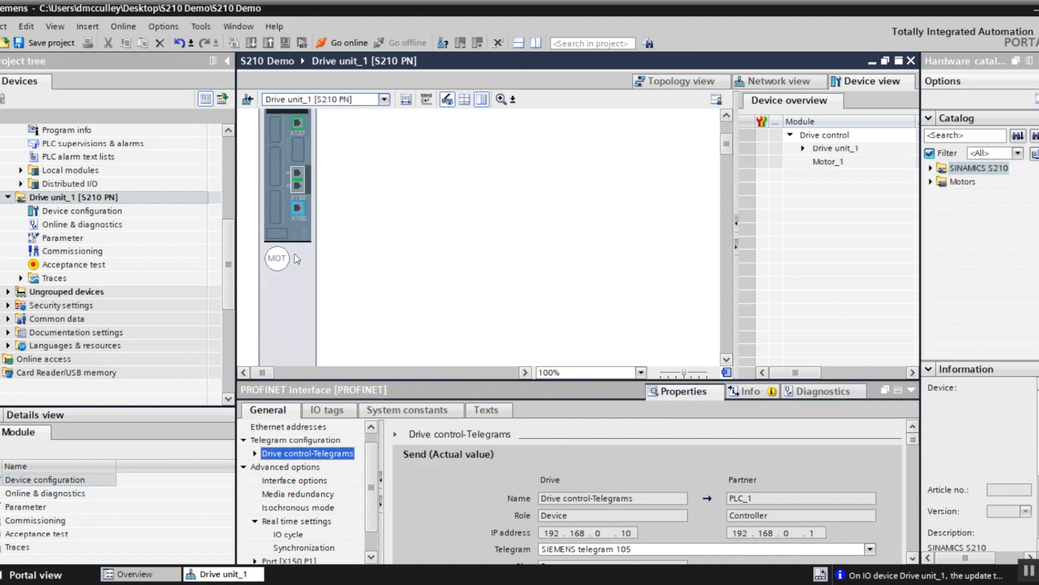
pyautogui.click(276, 260)
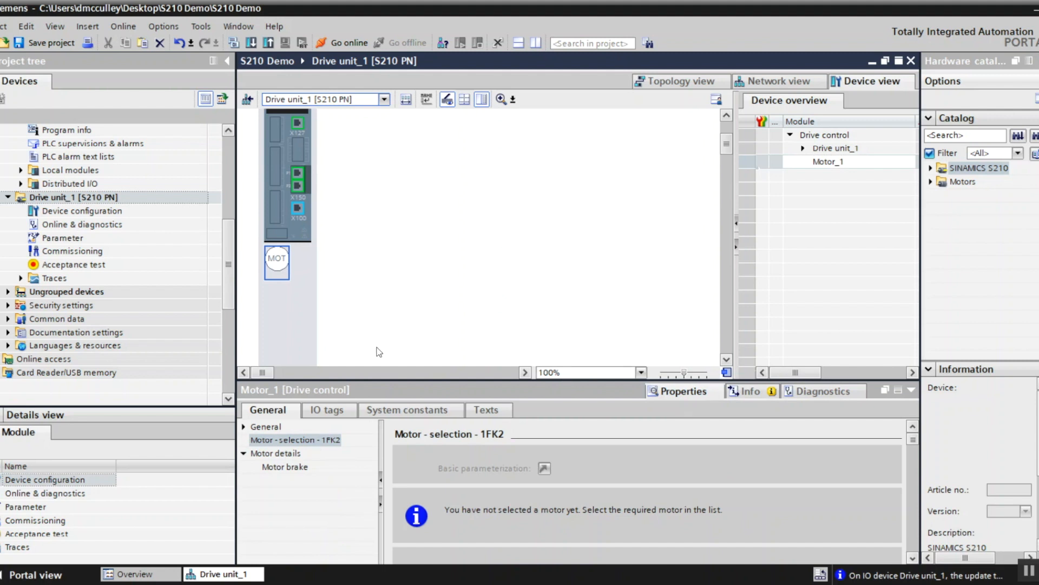
pyautogui.moveTo(591, 382); pyautogui.dragTo(591, 263)
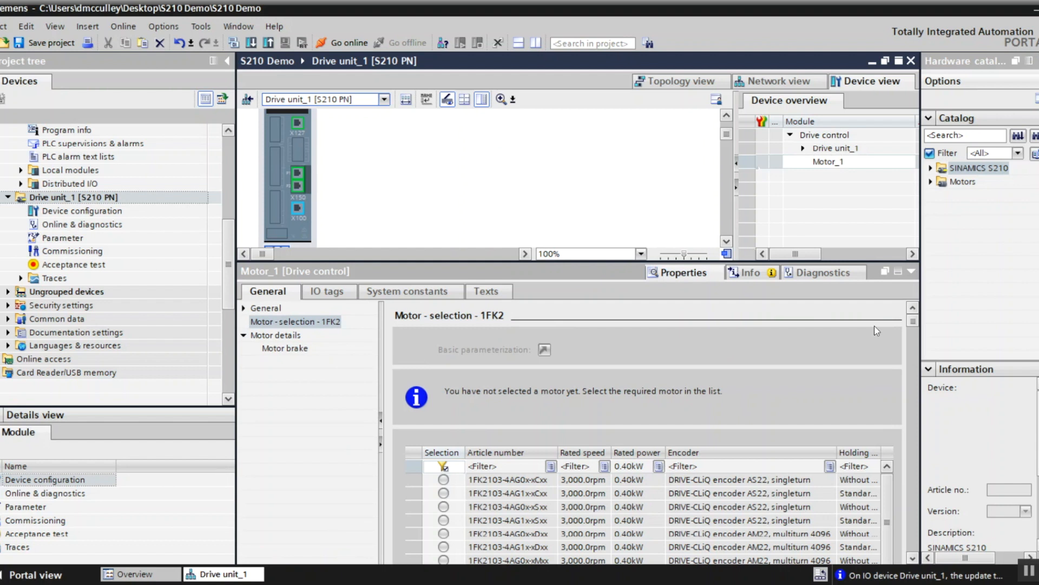
pyautogui.click(509, 466)
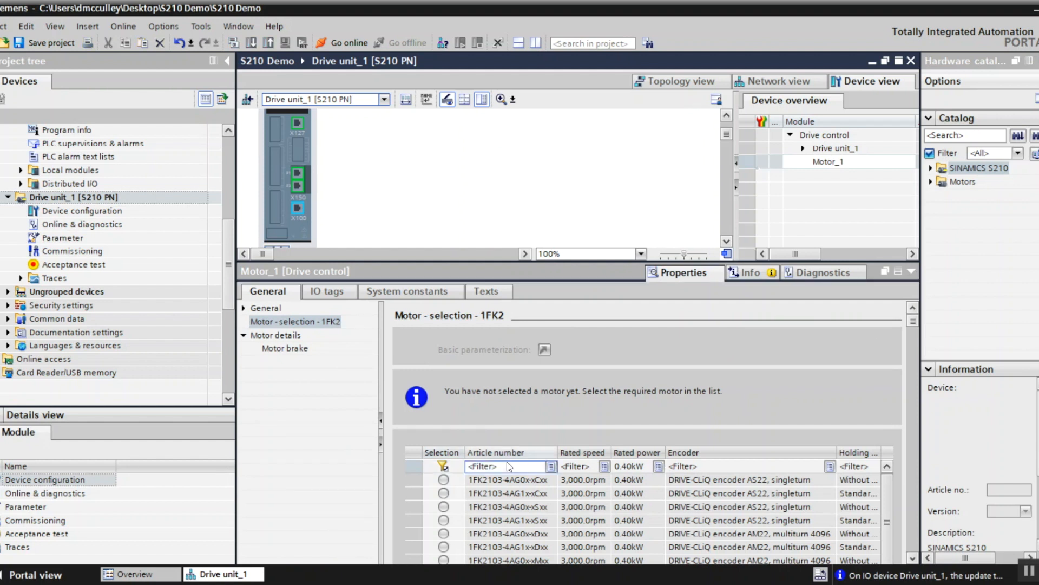
pyautogui.write('1fk2103-4ag')
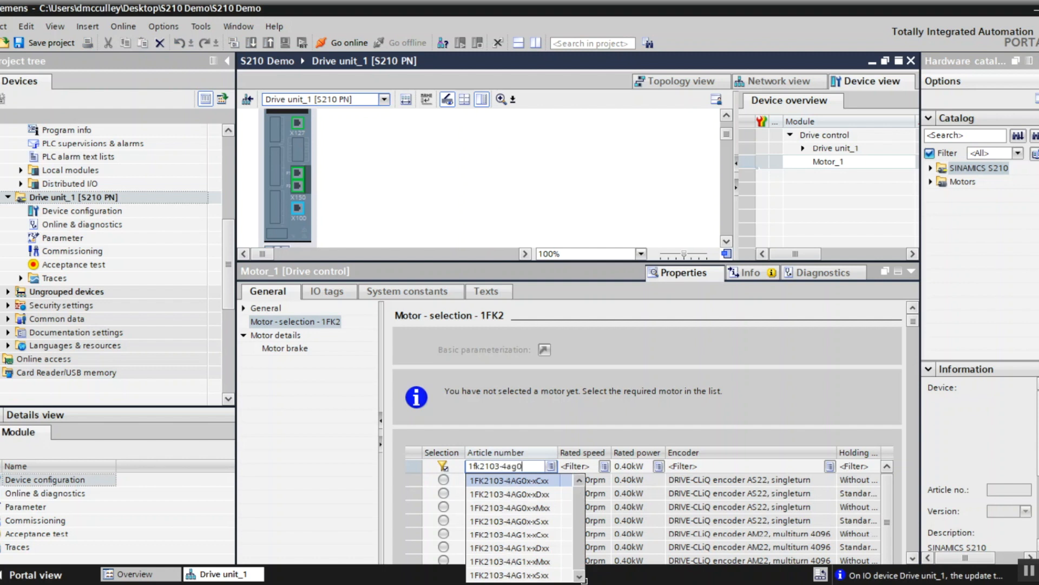
pyautogui.write('0')
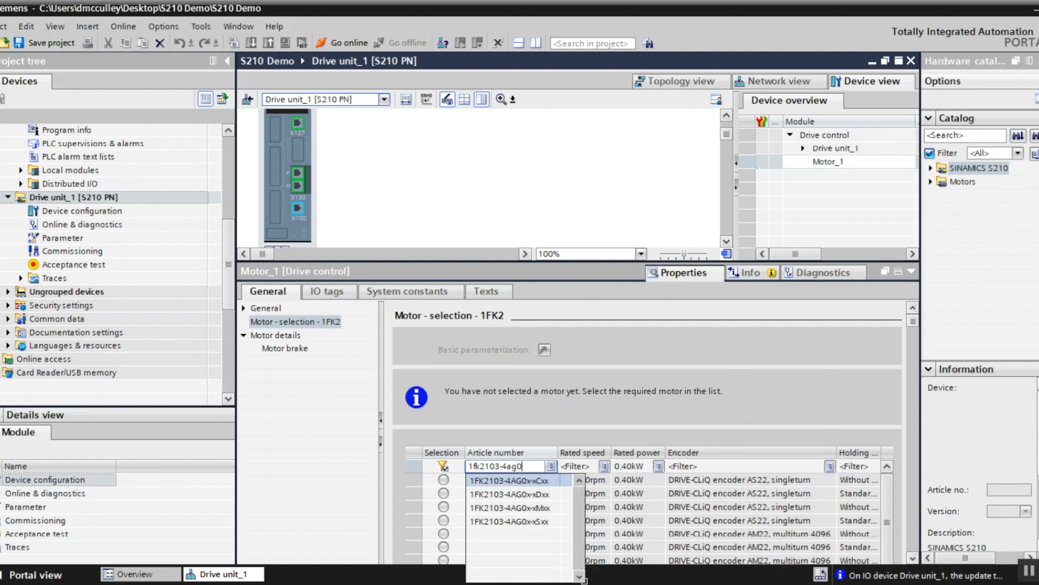
pyautogui.click(533, 508)
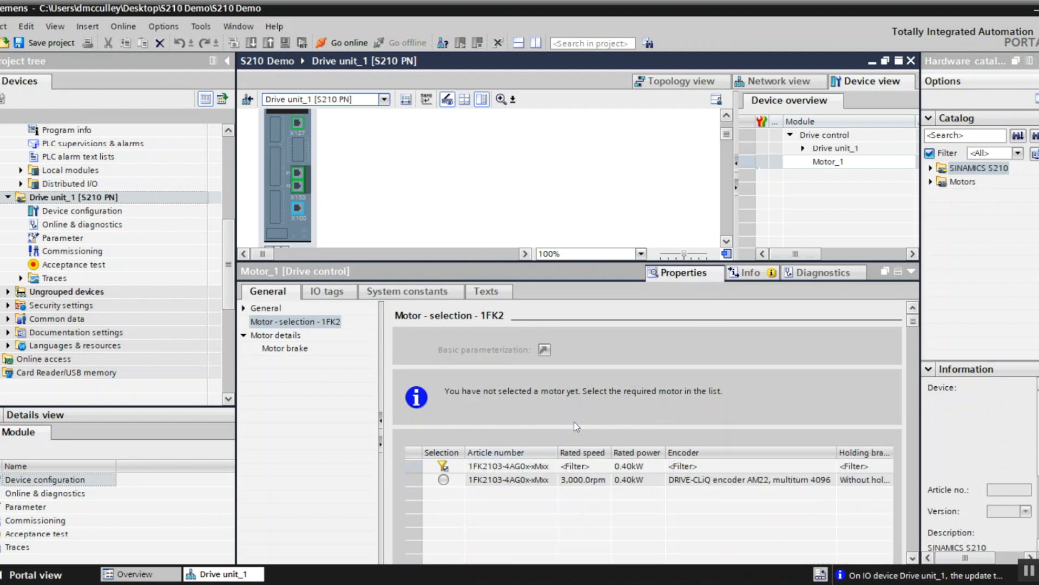
pyautogui.click(444, 480)
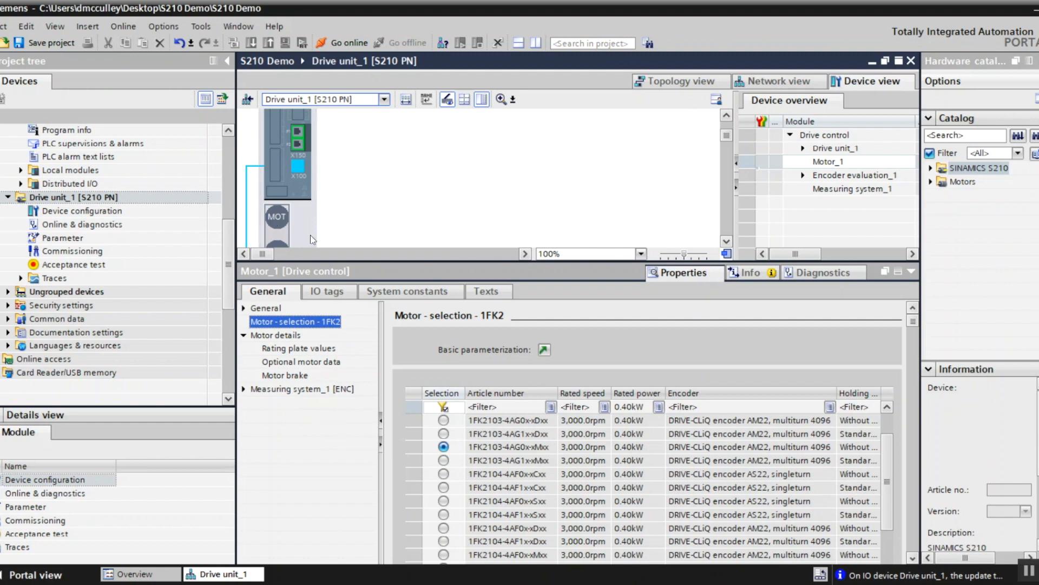
# Step: Enlarge the device view to show the full drive and motor arrangement, and save the project
pyautogui.moveTo(534, 262); pyautogui.dragTo(540, 421)
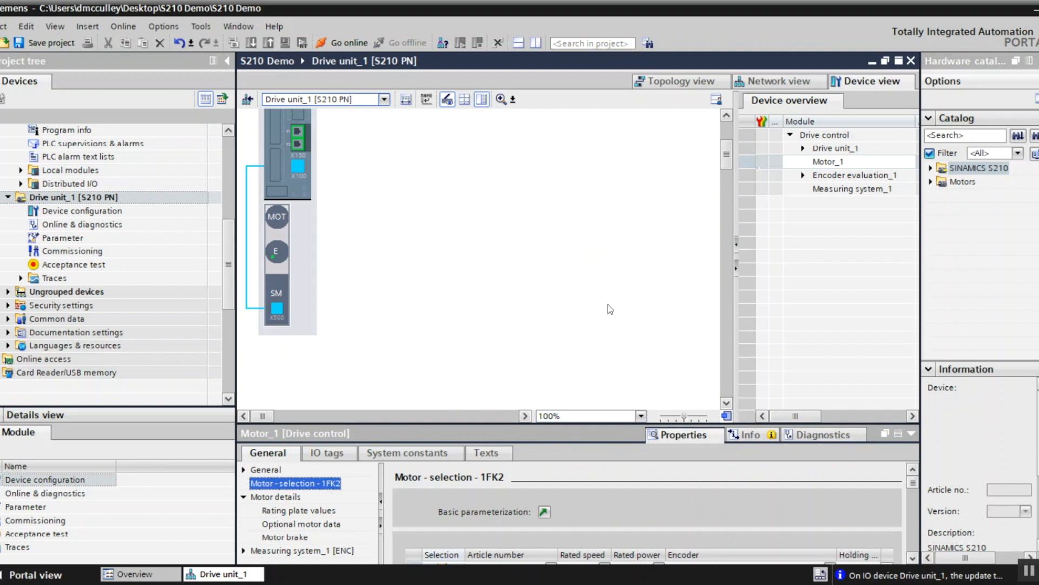
pyautogui.moveTo(727, 158); pyautogui.dragTo(728, 141)
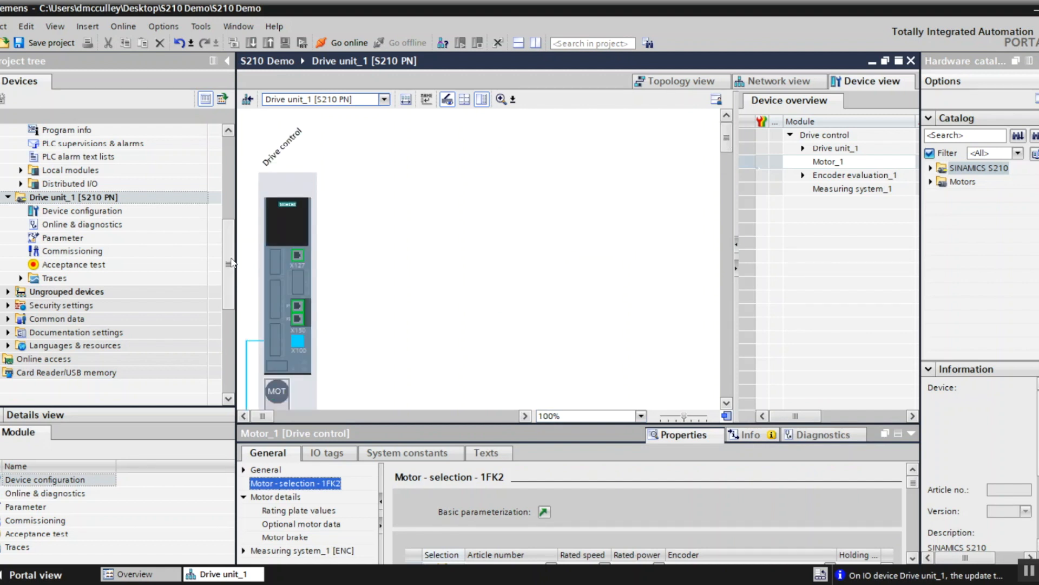
pyautogui.scroll(3, 228, 262)
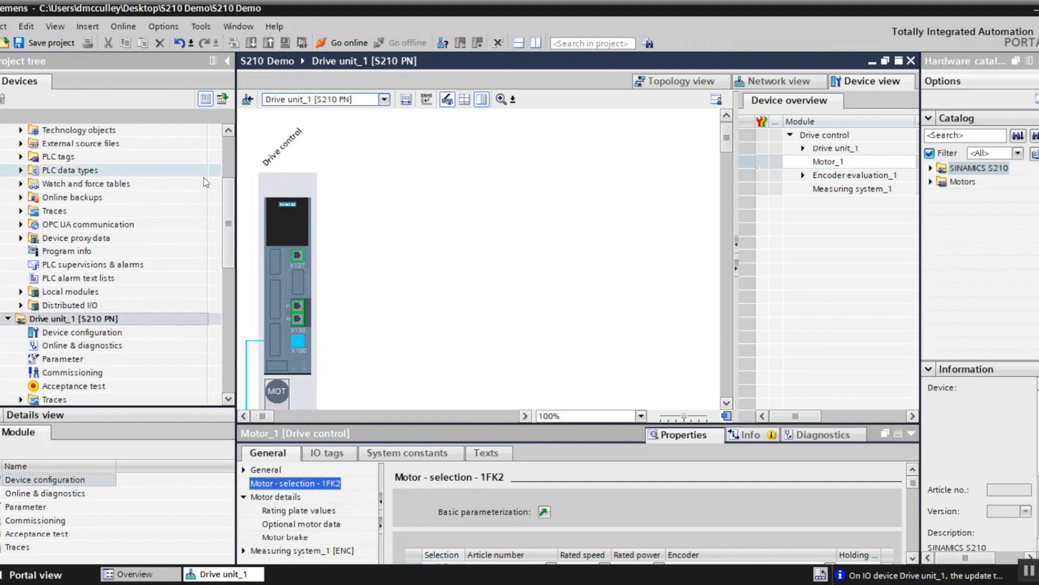
pyautogui.hotkey('ctrl', 's')
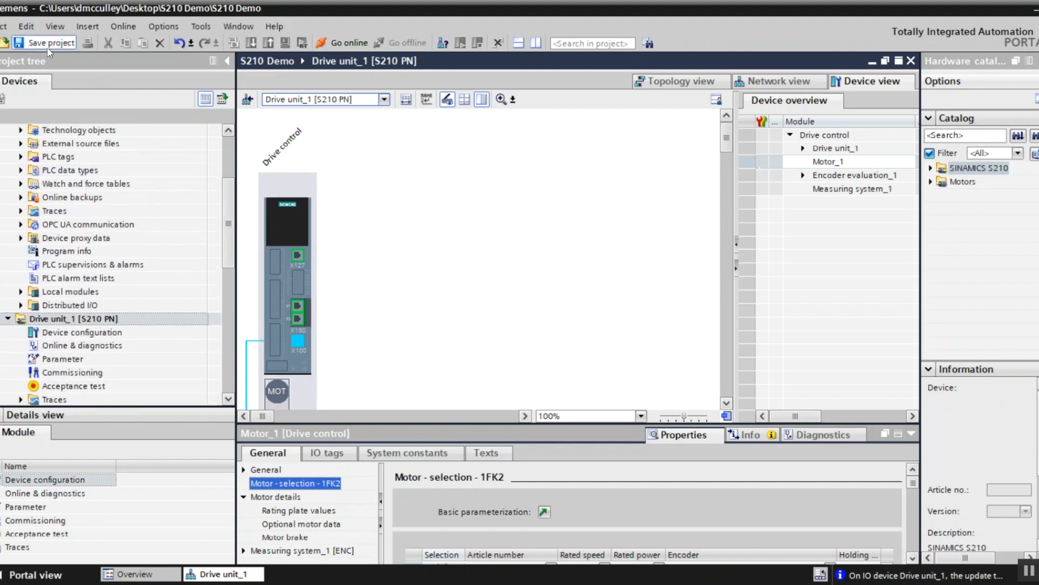
# Step: Add a TO_PositioningAxis motion control technology object named My S210 Axis to PLC_1
pyautogui.scroll(3, 226, 213)
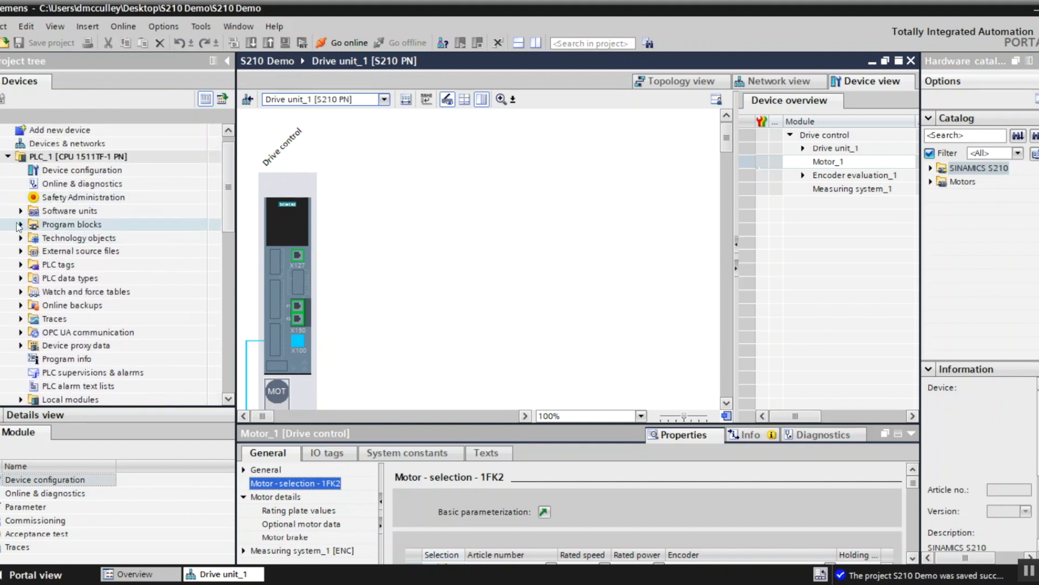
pyautogui.click(20, 237)
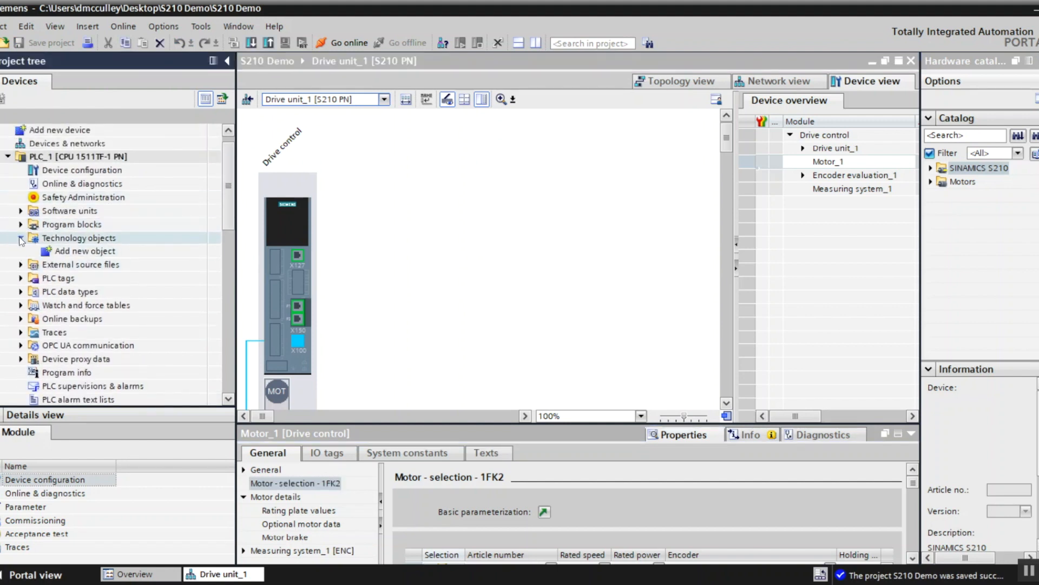
pyautogui.click(84, 251)
pyautogui.doubleClick(84, 252)
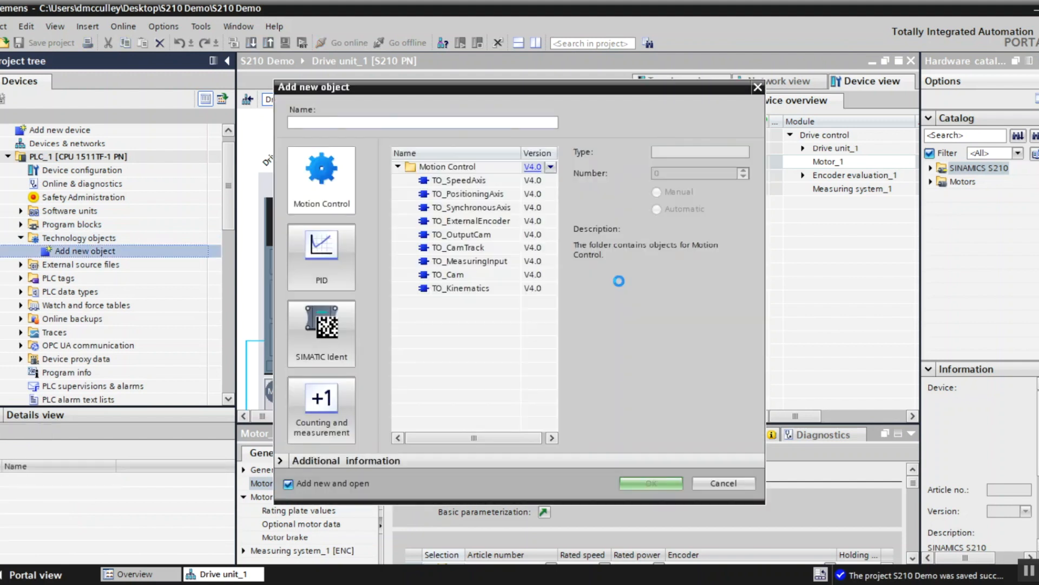
pyautogui.click(484, 195)
pyautogui.click(364, 122)
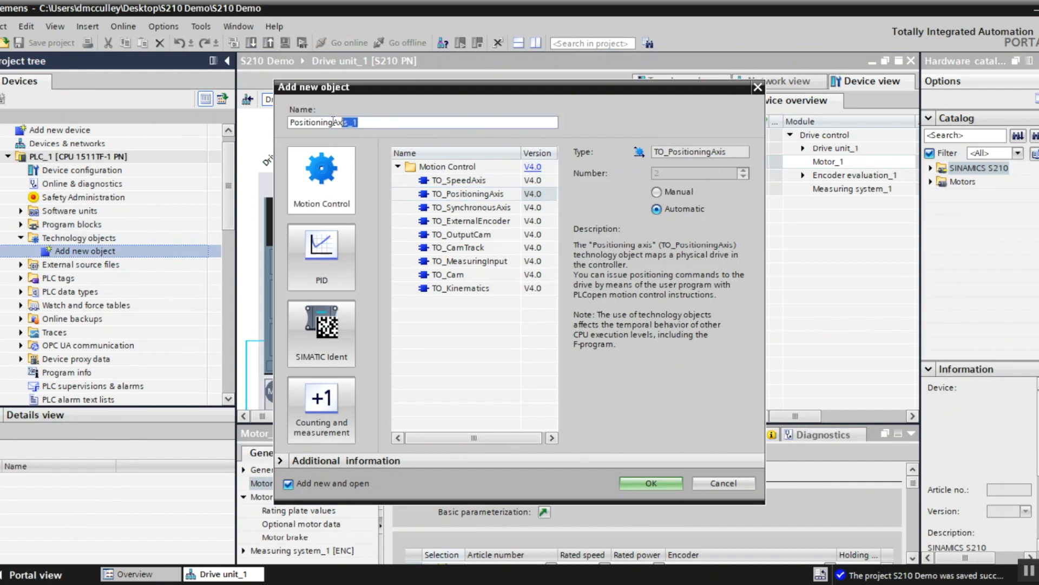
pyautogui.write('My S210 Axis')
pyautogui.click(640, 479)
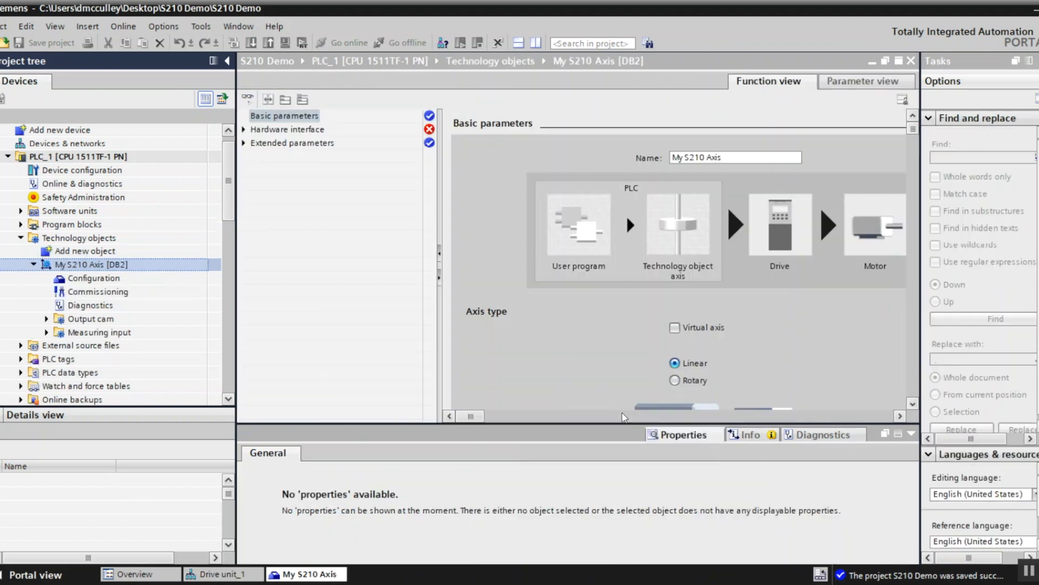
# Step: Assign the Drive control of Drive unit_1 on the PROFINET IO system as the drive in My S210 Axis's hardware interface
pyautogui.click(244, 129)
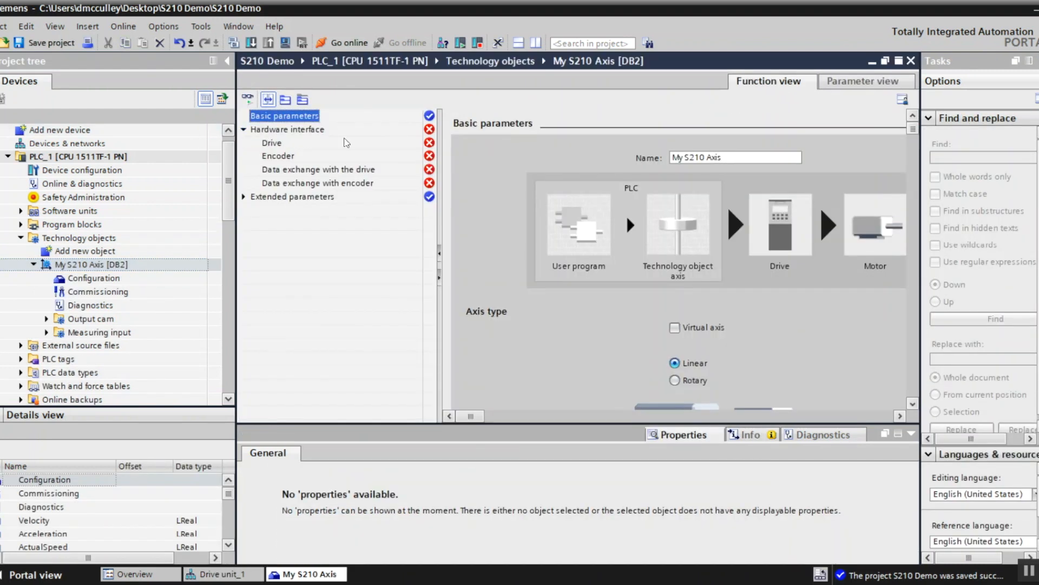
pyautogui.click(272, 143)
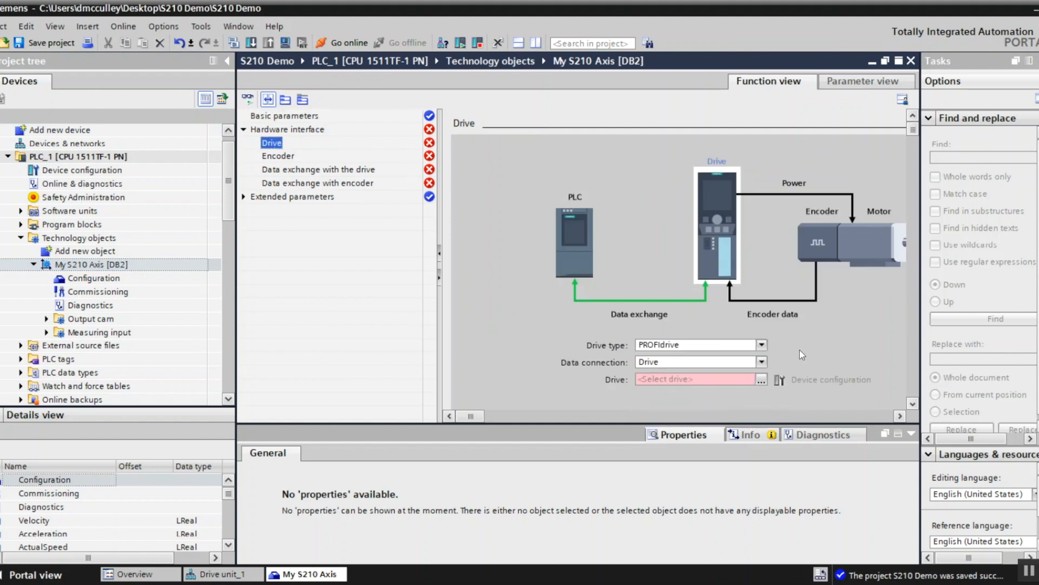
pyautogui.click(761, 379)
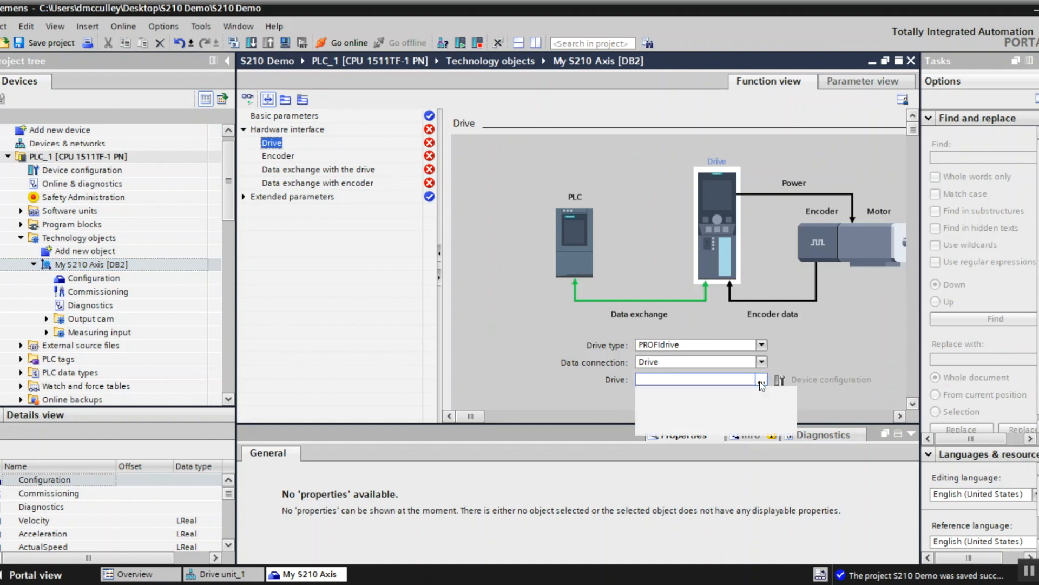
pyautogui.click(349, 193)
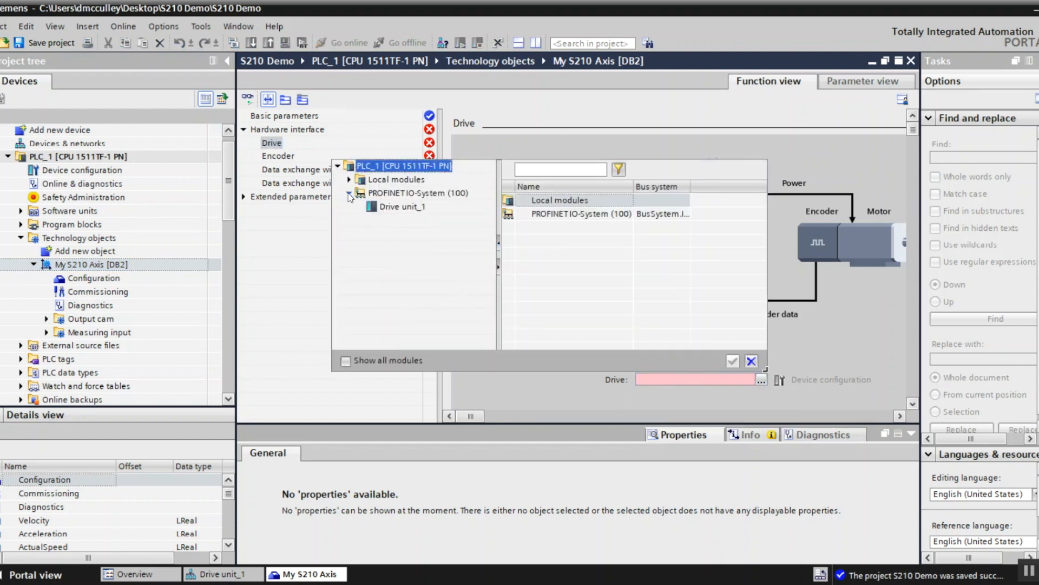
pyautogui.click(396, 208)
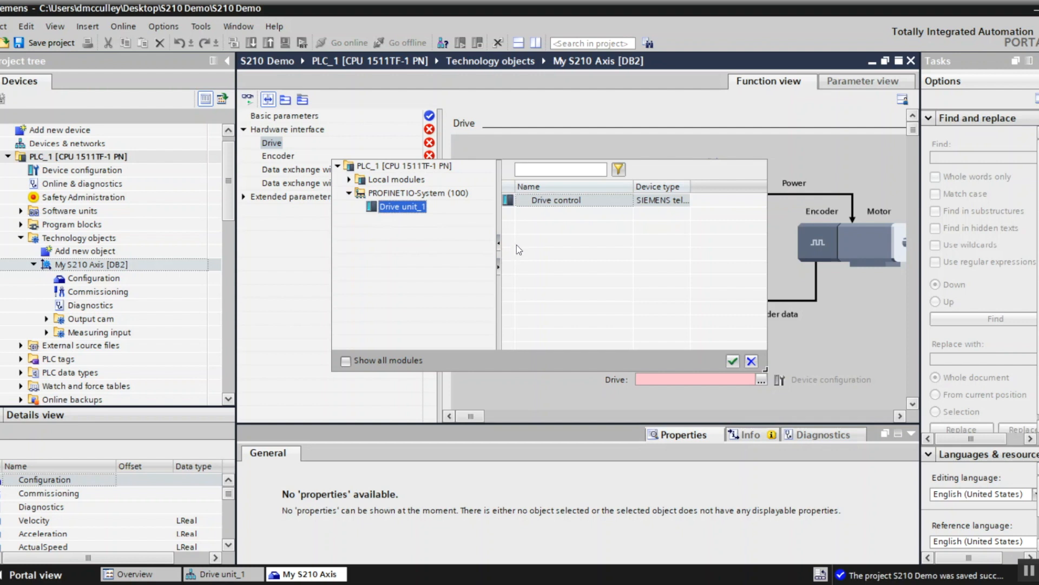
pyautogui.click(548, 202)
pyautogui.click(733, 361)
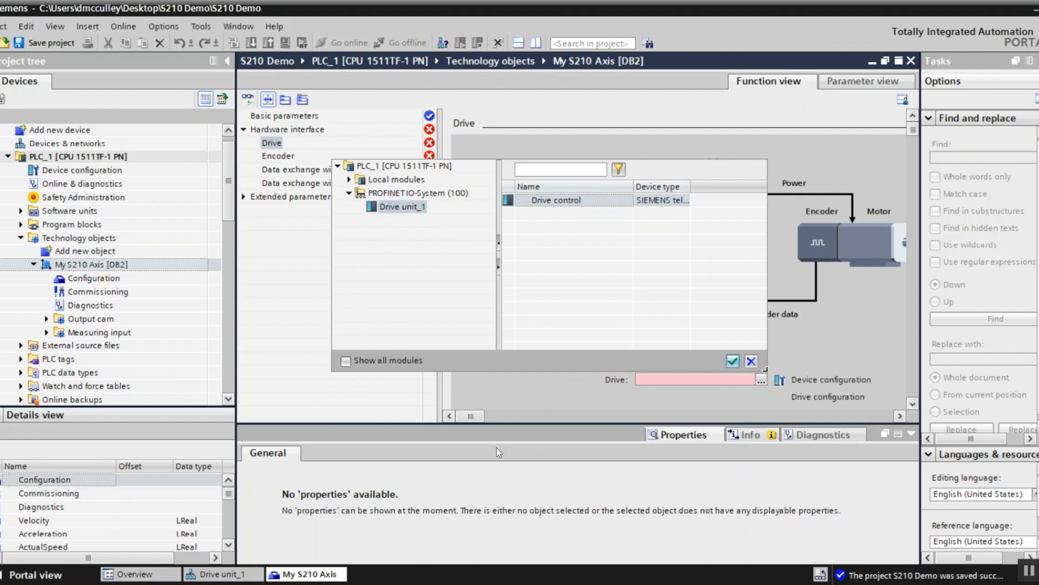
# Step: Compile PLC_1
pyautogui.scroll(-1, 229, 227)
pyautogui.scroll(-6, 228, 227)
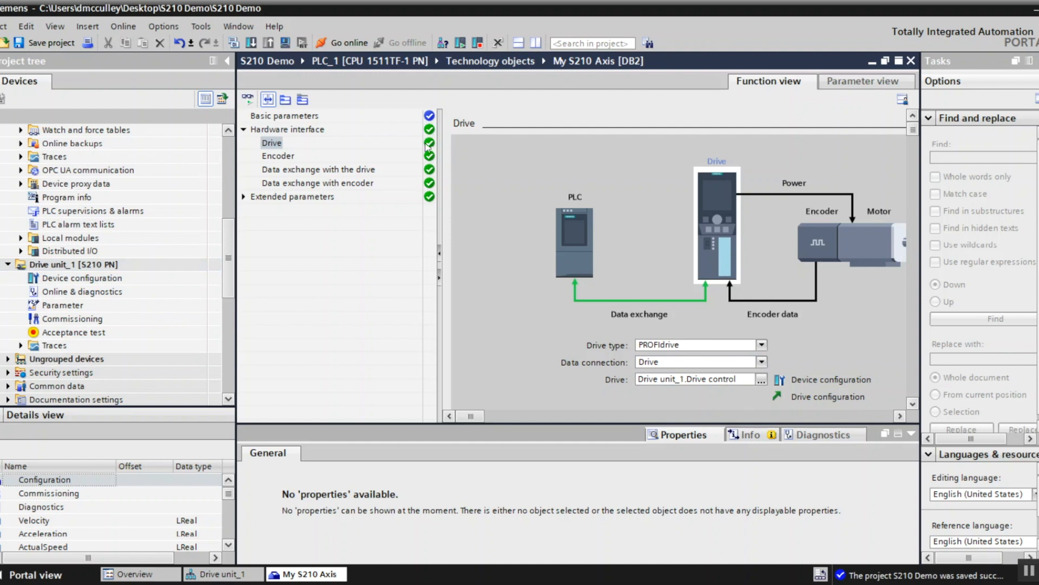
pyautogui.moveTo(228, 274); pyautogui.dragTo(224, 184)
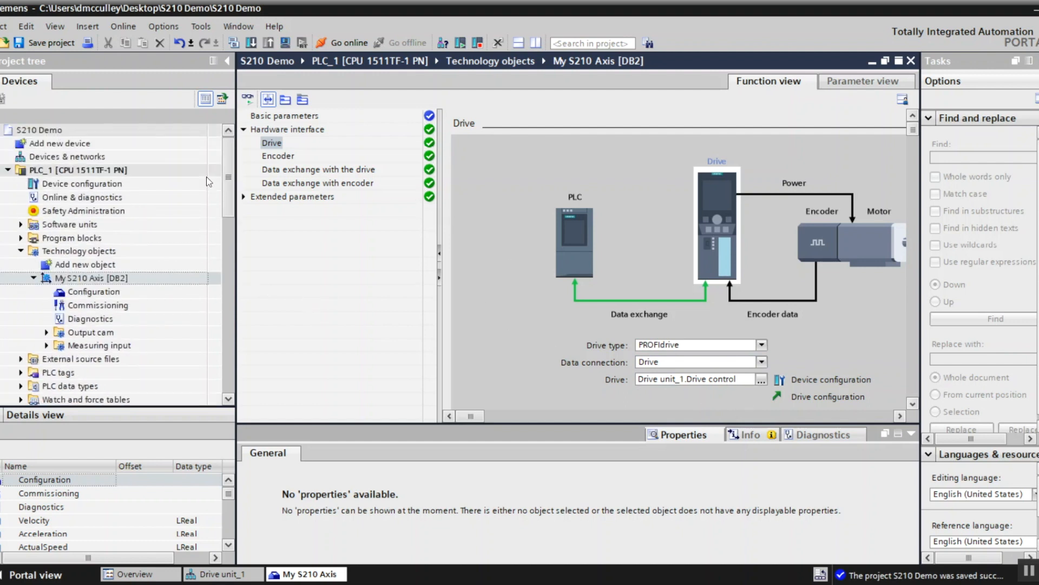
pyautogui.click(111, 171)
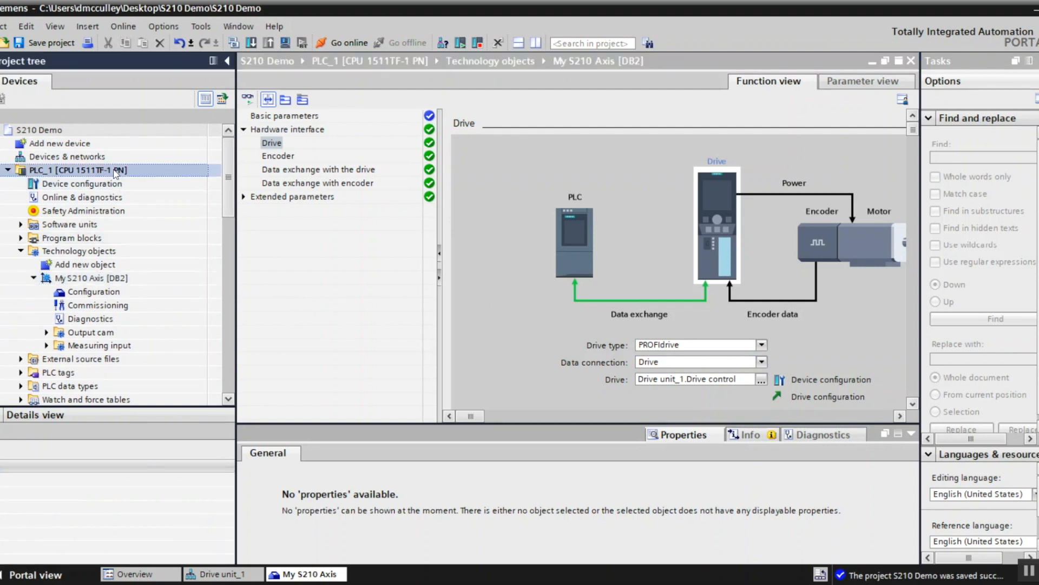
pyautogui.click(231, 45)
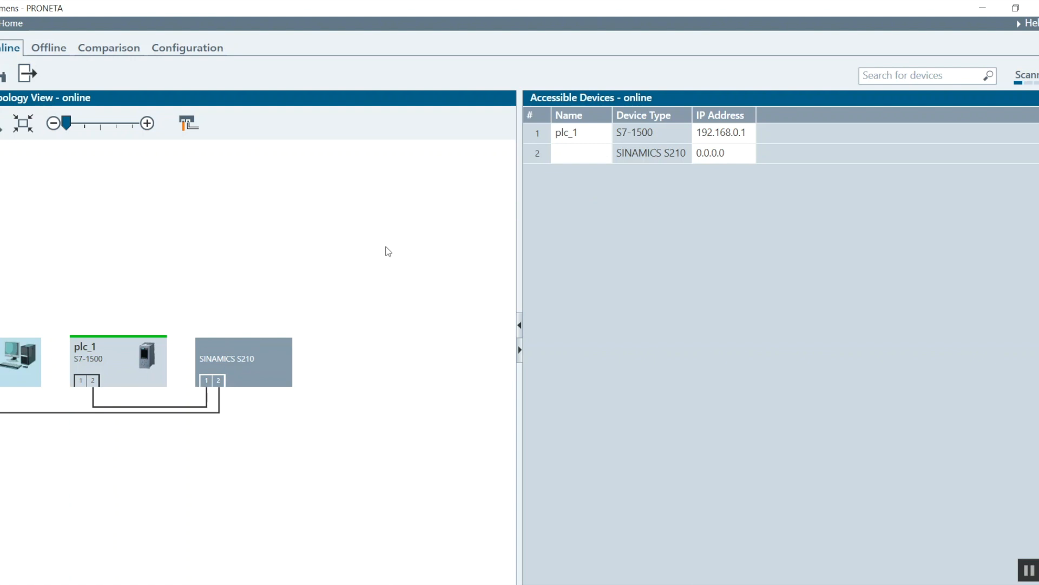
# Step: Locate the SINAMICS S210 in PRONETA's online topology, and return to TIA Portal to examine PLC_1's compile messages in an enlarged view
pyautogui.click(272, 352)
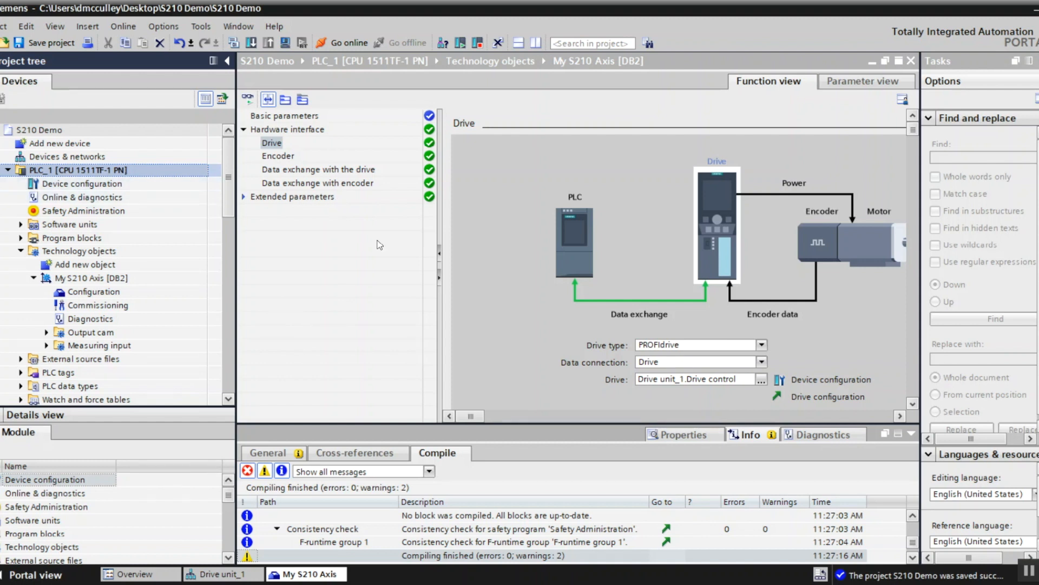
pyautogui.press('F2')
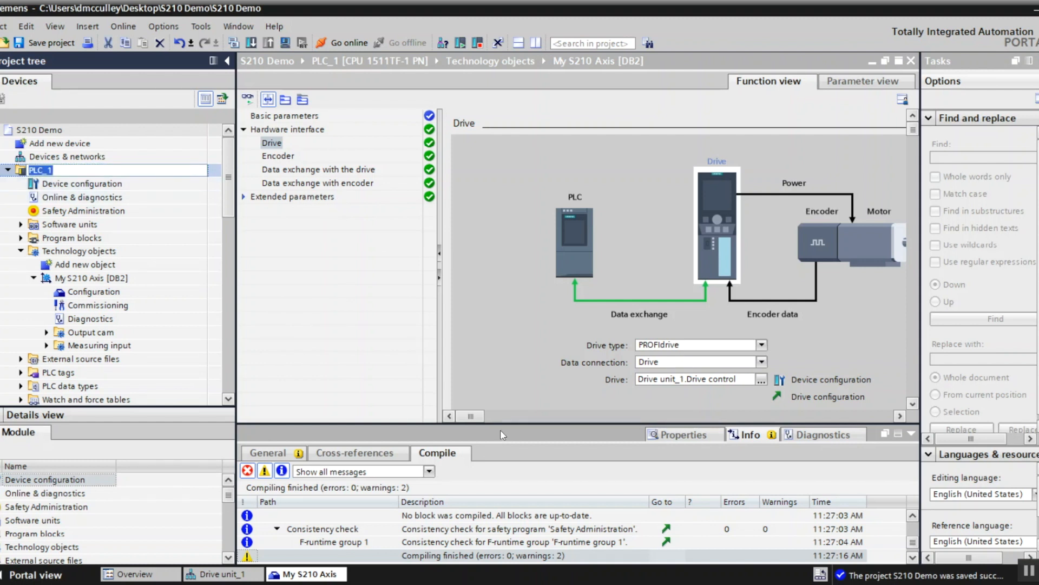
pyautogui.moveTo(501, 424); pyautogui.dragTo(502, 305)
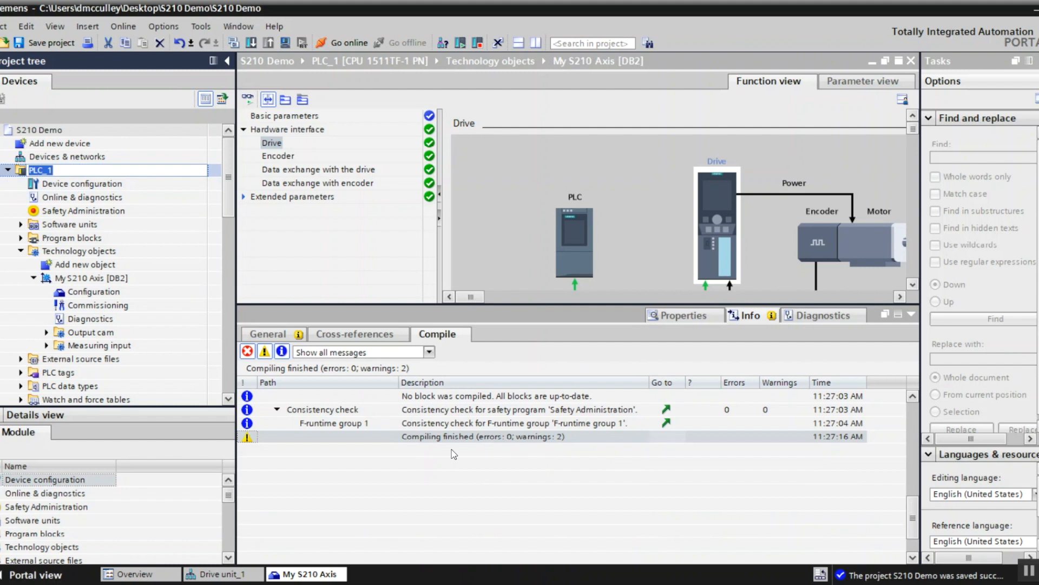
# Step: Search for PLC_1's download target over the PN/IE_1 subnet connection
pyautogui.click(125, 252)
pyautogui.click(89, 171)
pyautogui.click(250, 43)
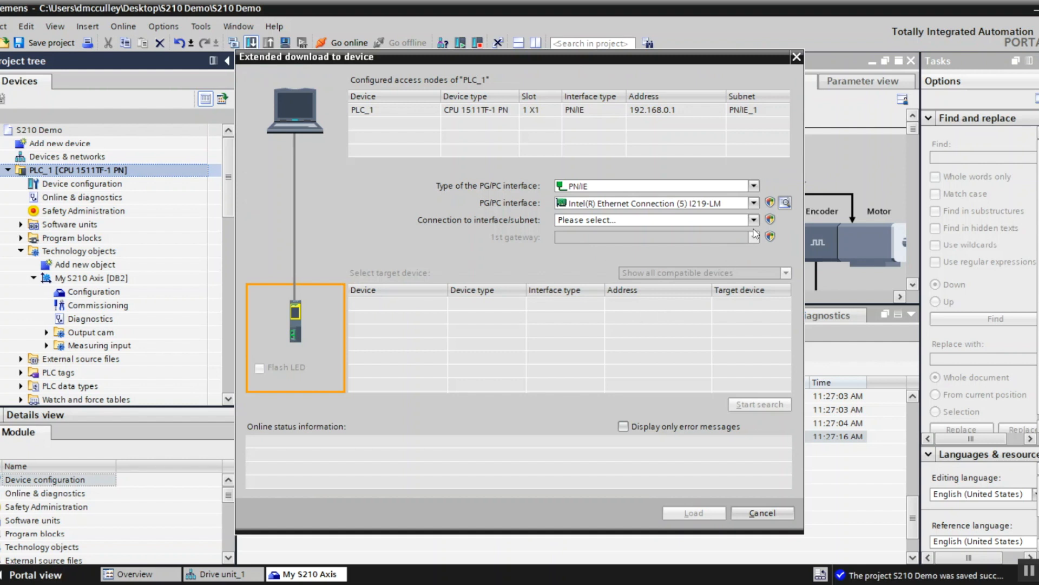
pyautogui.click(753, 220)
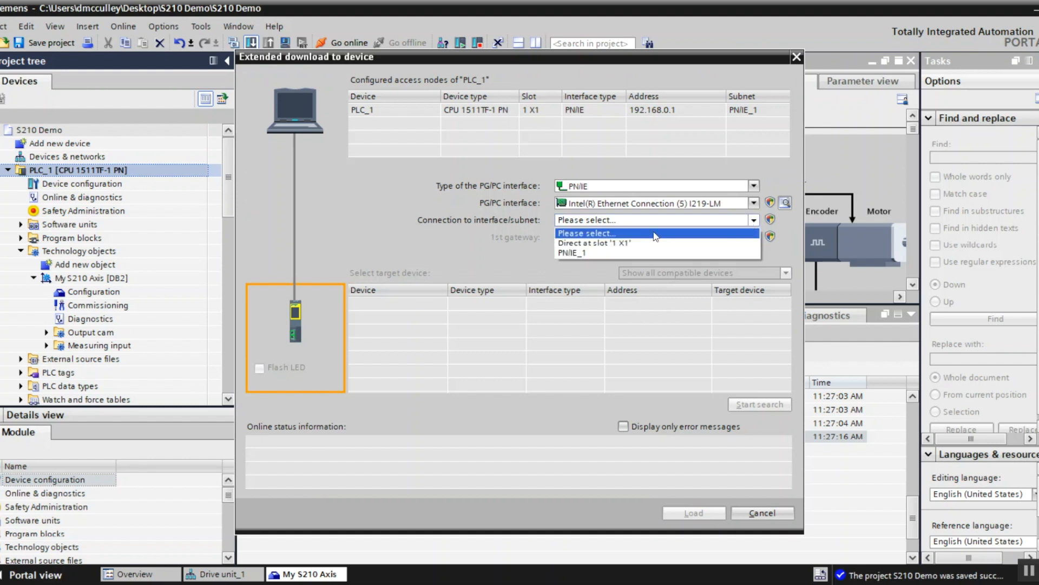
pyautogui.click(576, 253)
pyautogui.click(758, 405)
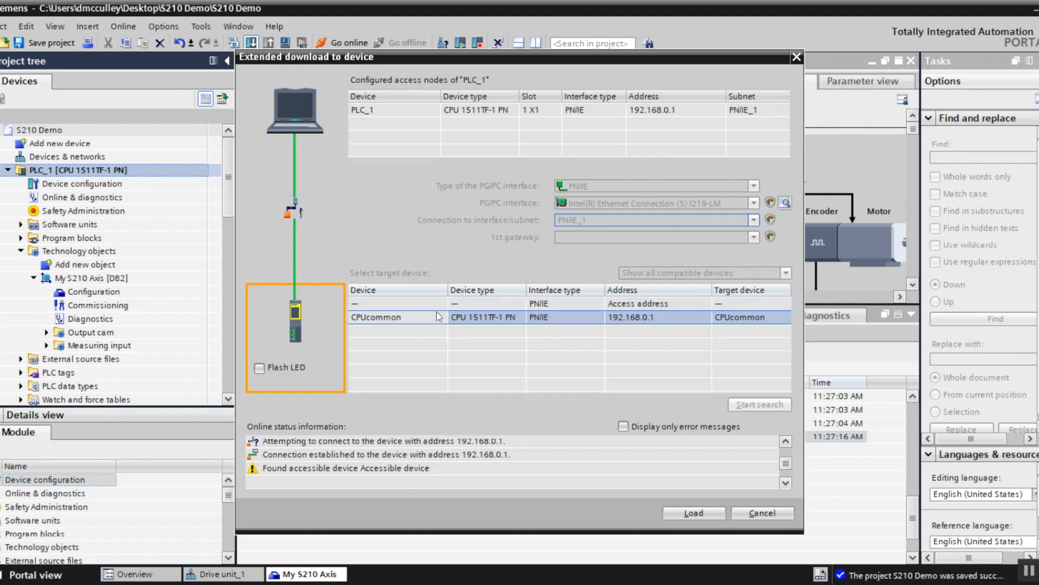
# Step: Load PLC_1 into the CPUcommon device at 192.168.0.1 and finish the download with the Start module action
pyautogui.click(685, 515)
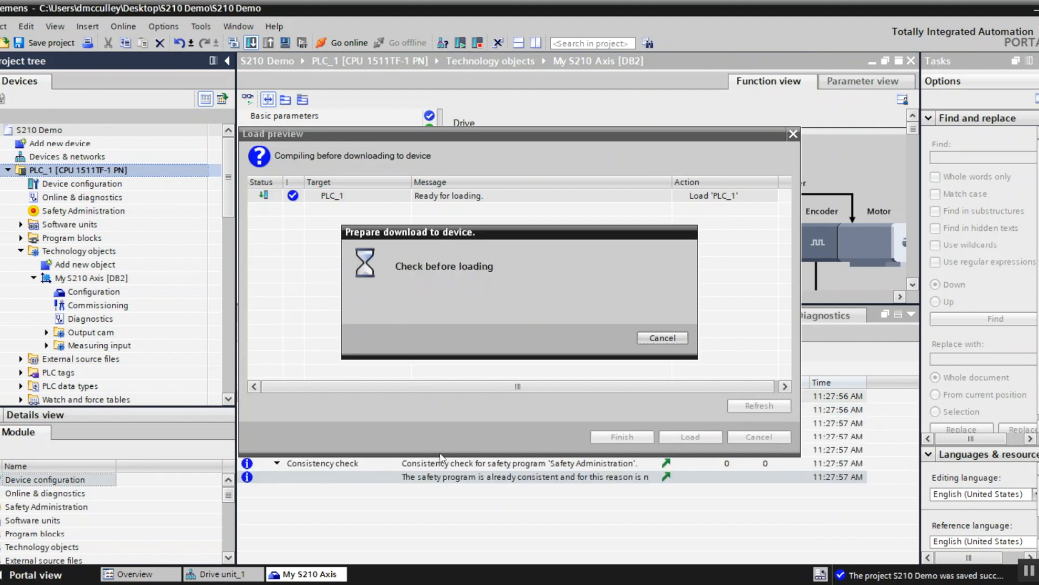
pyautogui.click(690, 436)
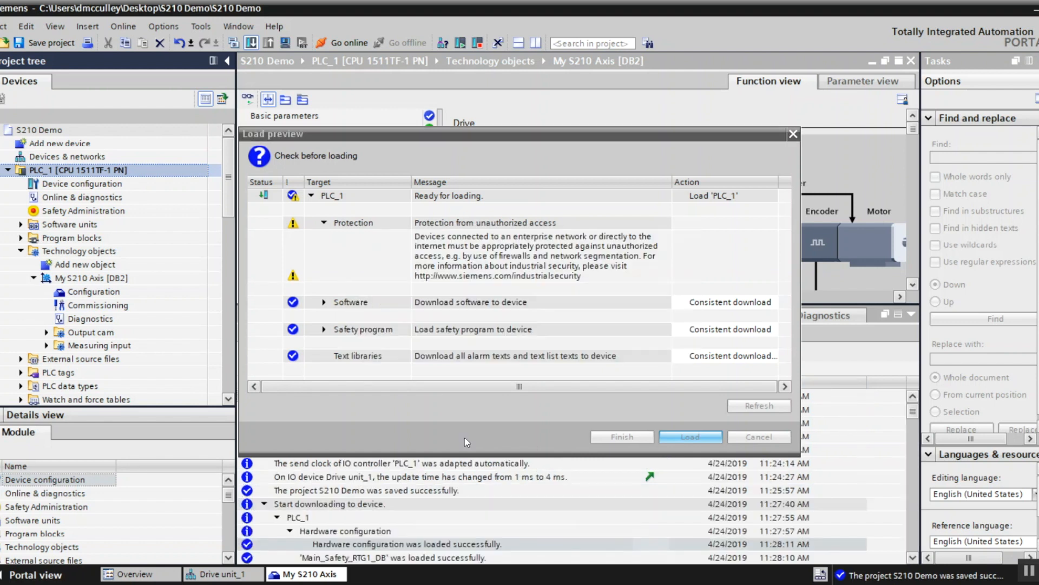
pyautogui.click(772, 224)
pyautogui.click(772, 224)
pyautogui.click(723, 248)
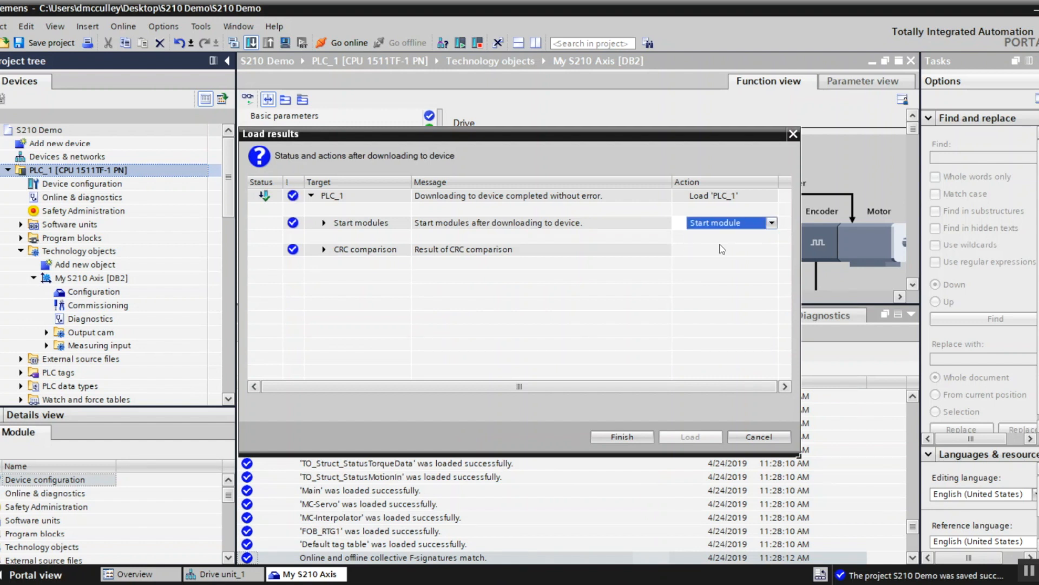
pyautogui.click(623, 438)
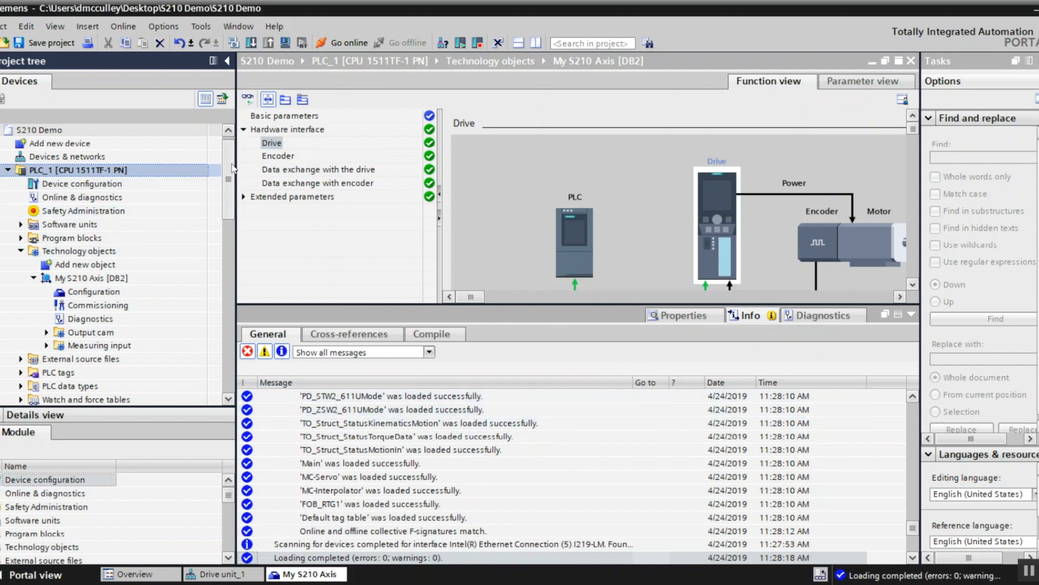
# Step: Download Drive unit_1 to the My S210 Drive device at 192.168.0.10, saving the parameterization retentively
pyautogui.scroll(-5, 227, 179)
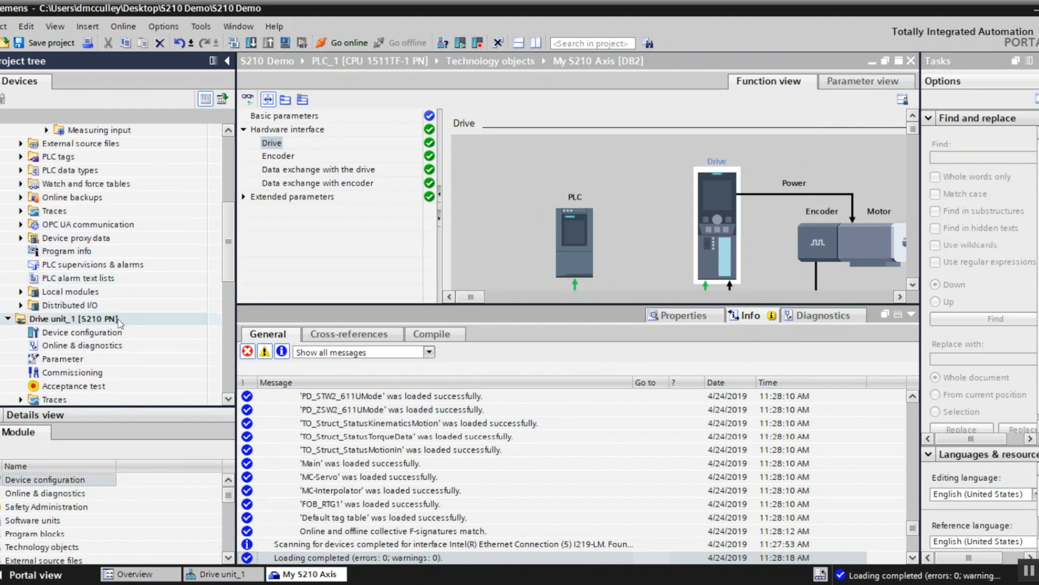
pyautogui.click(97, 319)
pyautogui.click(251, 43)
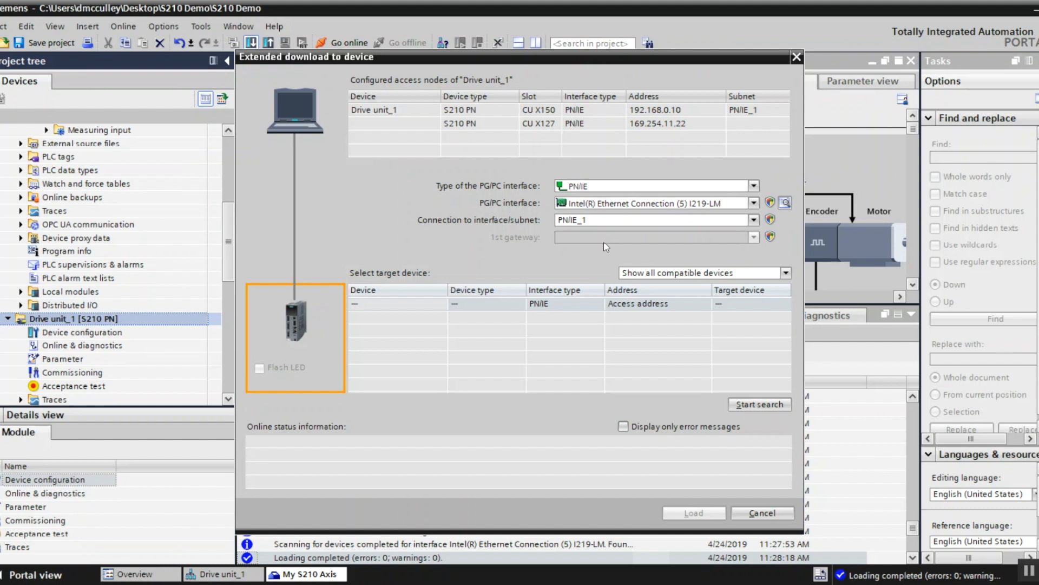
pyautogui.click(768, 404)
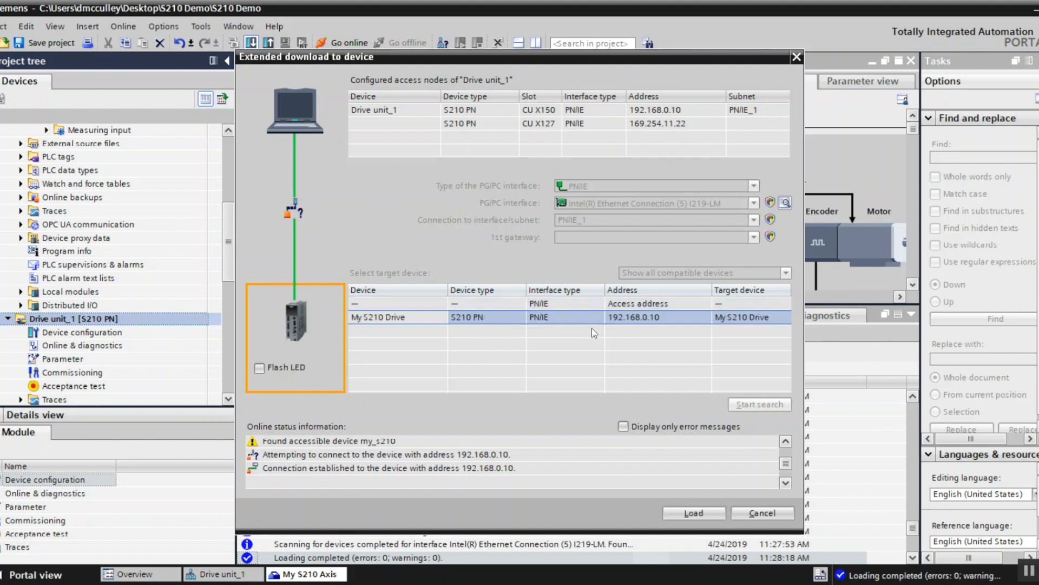
pyautogui.click(699, 511)
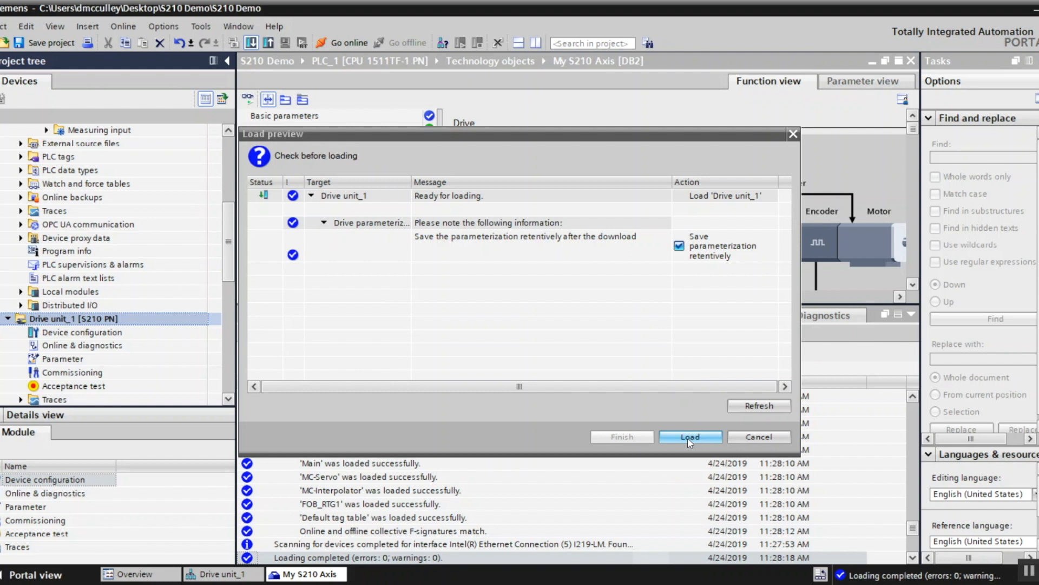
pyautogui.click(689, 437)
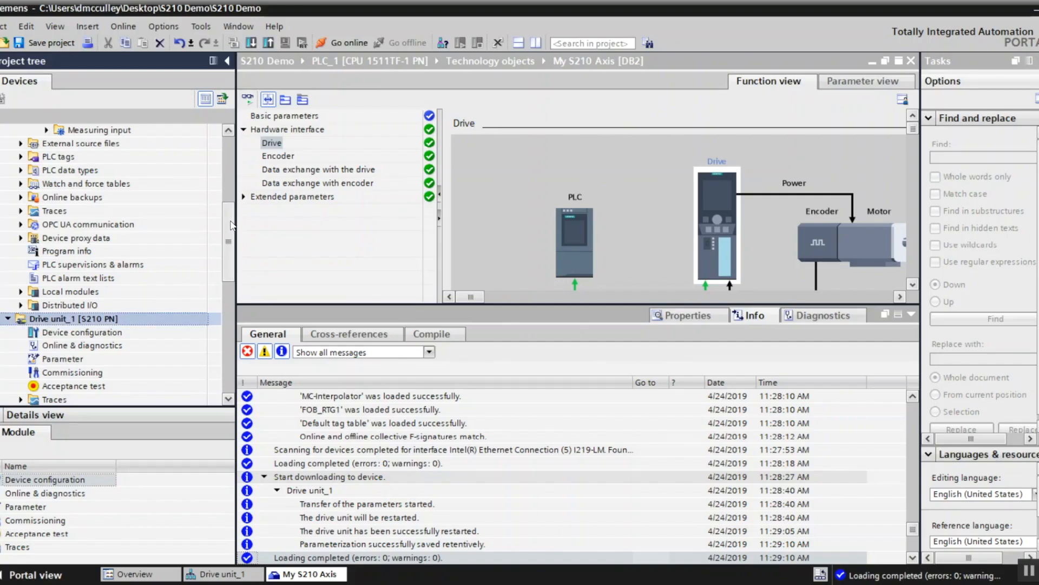
# Step: Go online with Drive unit_1 and PLC_1, and check their online status in the project tree
pyautogui.click(332, 43)
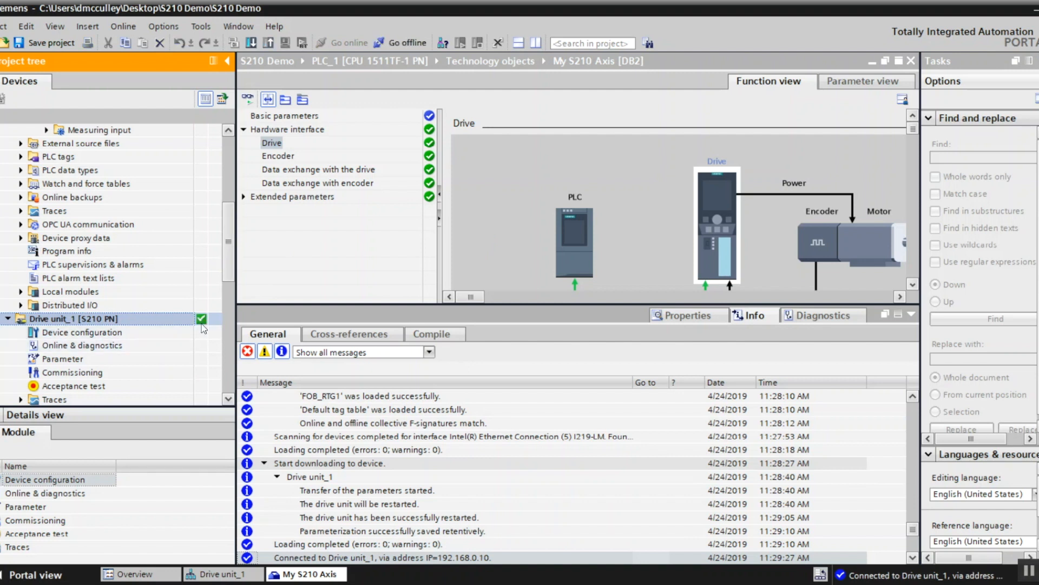
pyautogui.scroll(5, 230, 270)
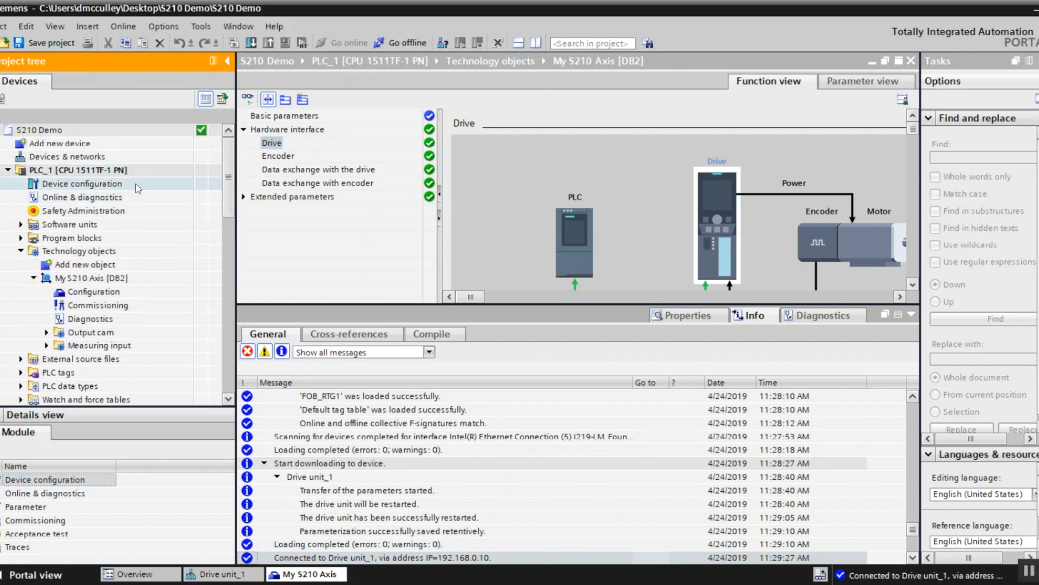
pyautogui.click(127, 170)
pyautogui.click(335, 44)
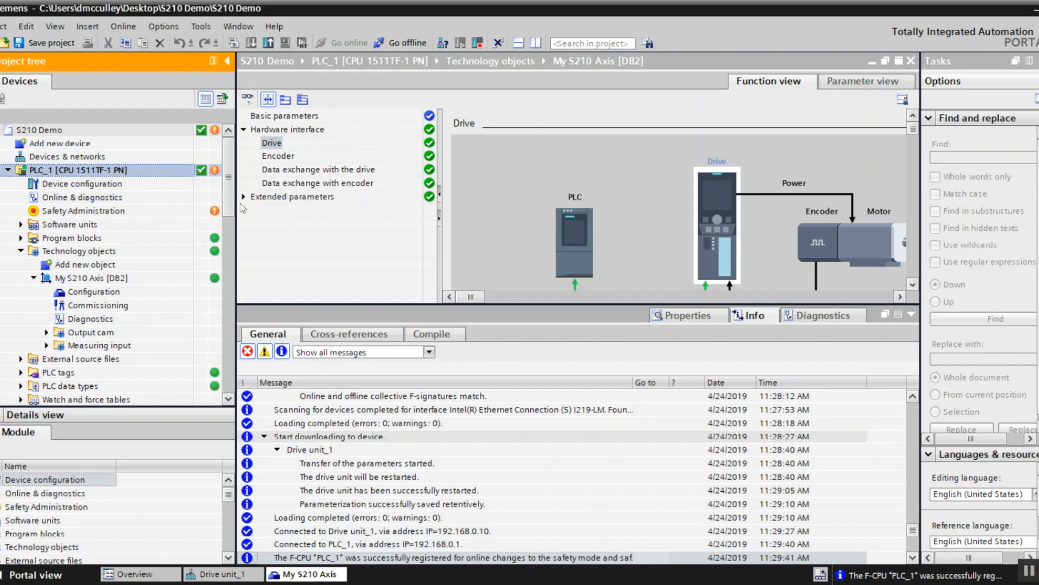
pyautogui.moveTo(202, 178)
pyautogui.scroll(-7, 233, 182)
pyautogui.scroll(7, 236, 166)
pyautogui.scroll(-6, 223, 268)
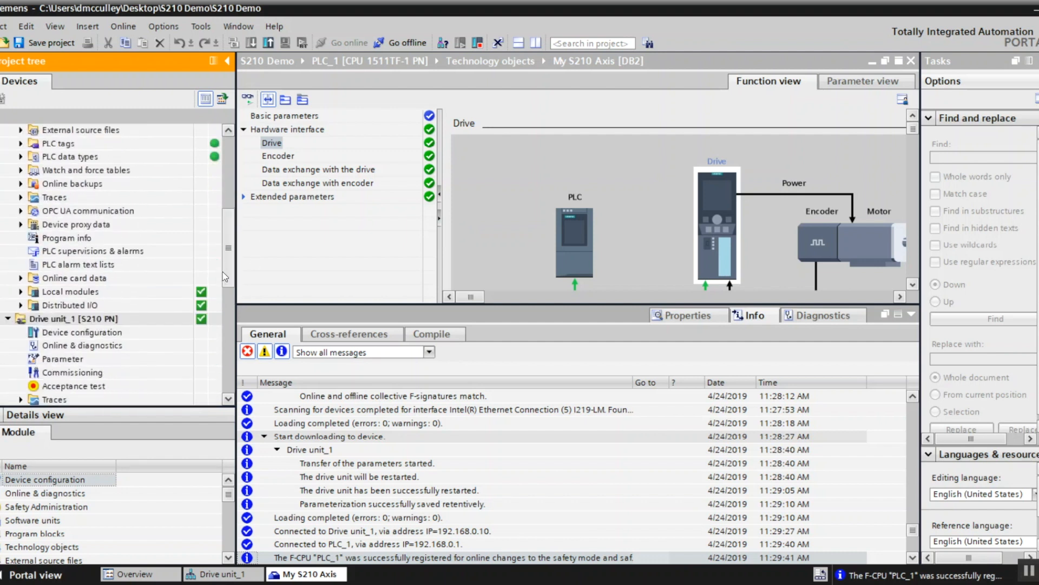
# Step: Open One Button Tuning in Drive unit_1's commissioning and enlarge its work area
pyautogui.scroll(-3, 223, 276)
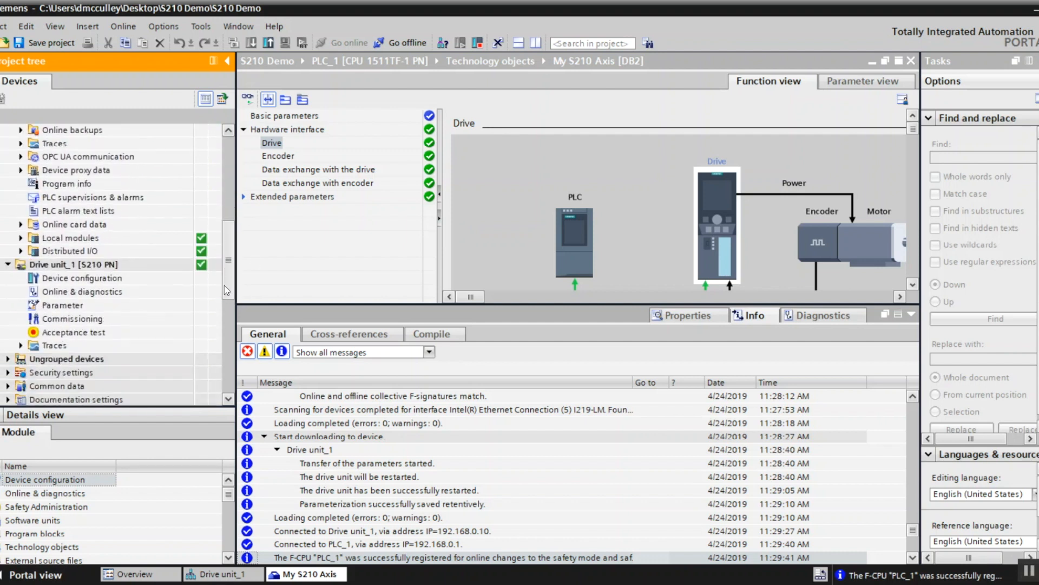
pyautogui.doubleClick(76, 319)
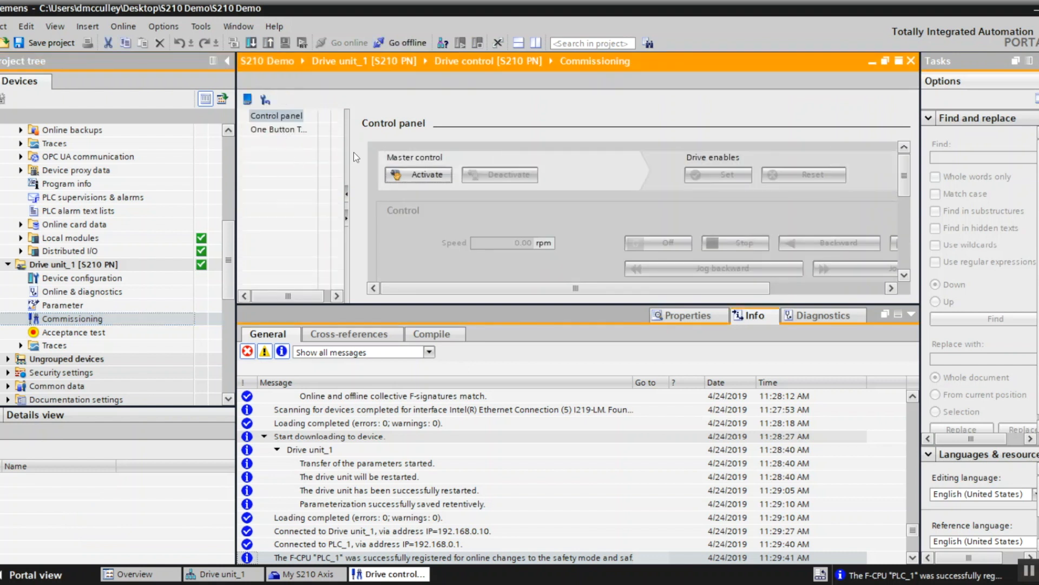
pyautogui.moveTo(347, 156)
pyautogui.mouseDown()
pyautogui.moveTo(401, 156)
pyautogui.moveTo(332, 165)
pyautogui.moveTo(352, 164)
pyautogui.mouseUp()
pyautogui.click(300, 132)
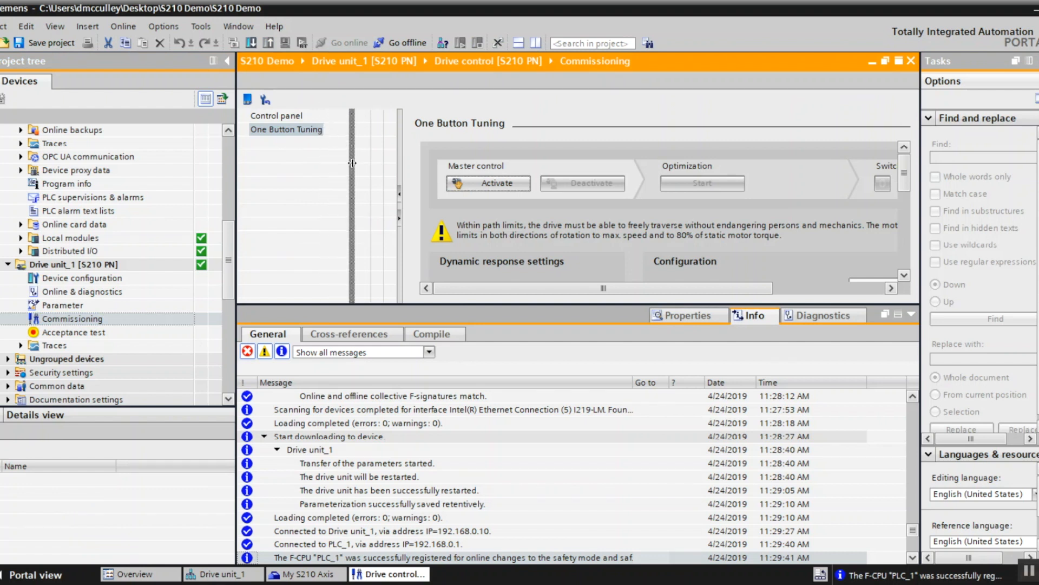
pyautogui.click(912, 315)
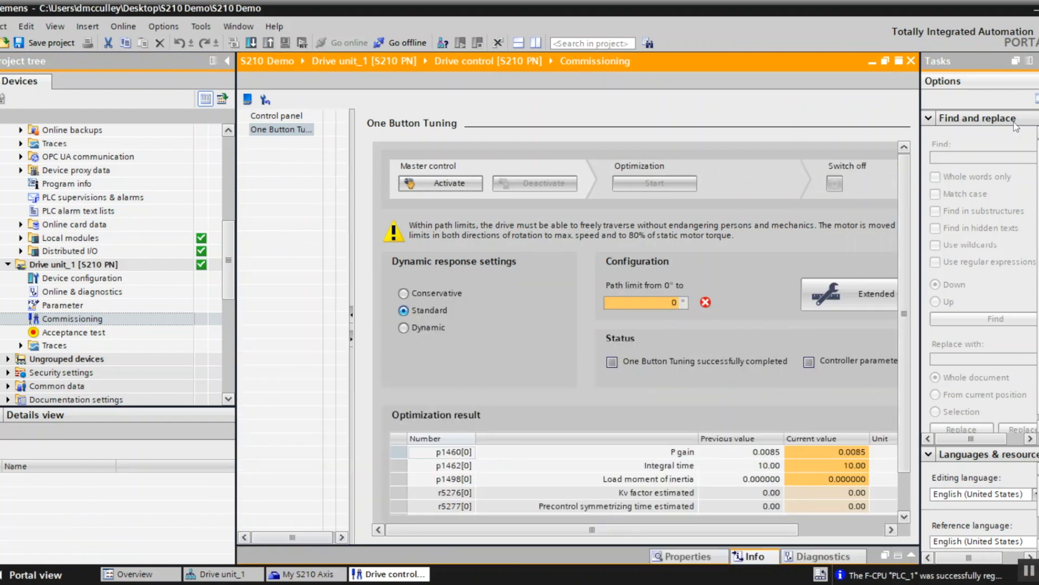
pyautogui.click(1030, 60)
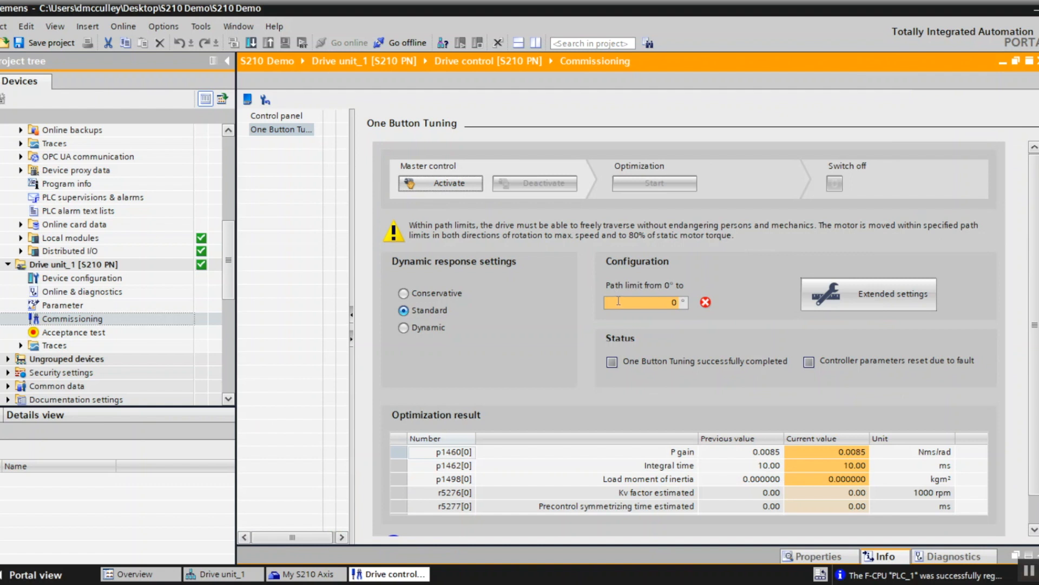
# Step: Run One Button Tuning under master control with a 2000 ms monitoring time and a 720° path limit, and deactivate master control when it finishes
pyautogui.click(447, 188)
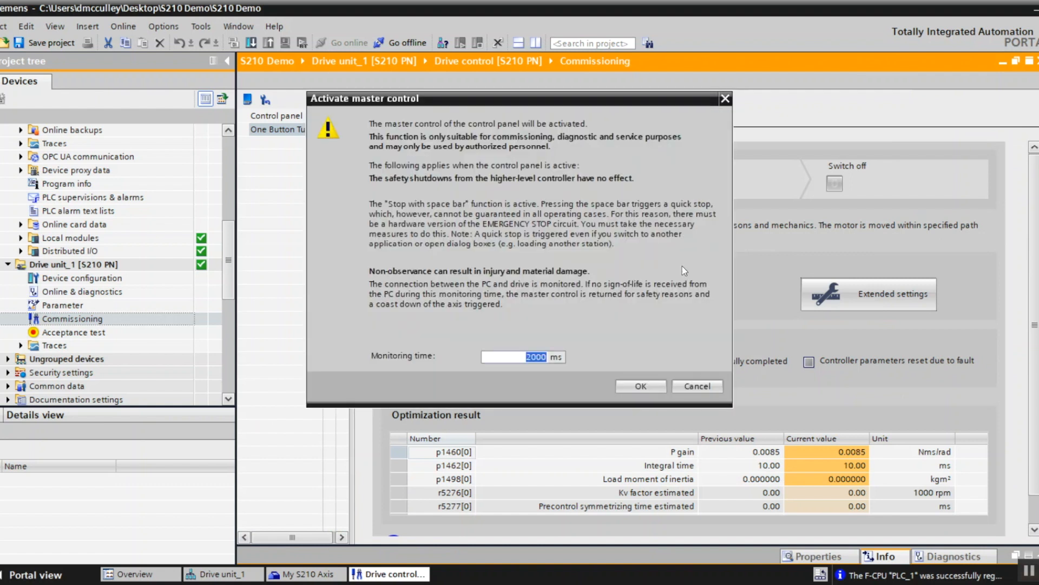
pyautogui.click(644, 384)
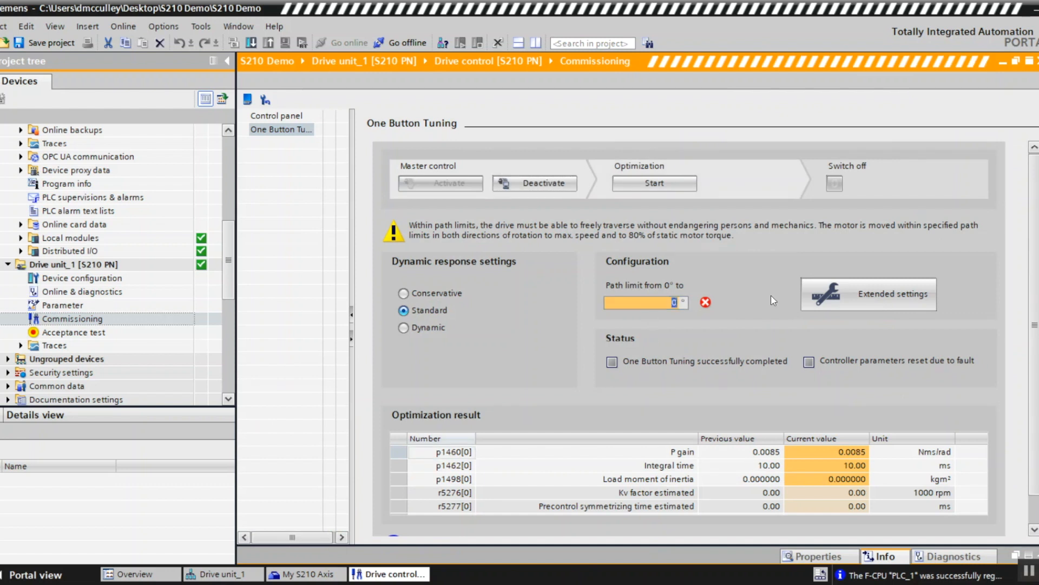
pyautogui.write('720')
pyautogui.press('Return')
pyautogui.click(635, 187)
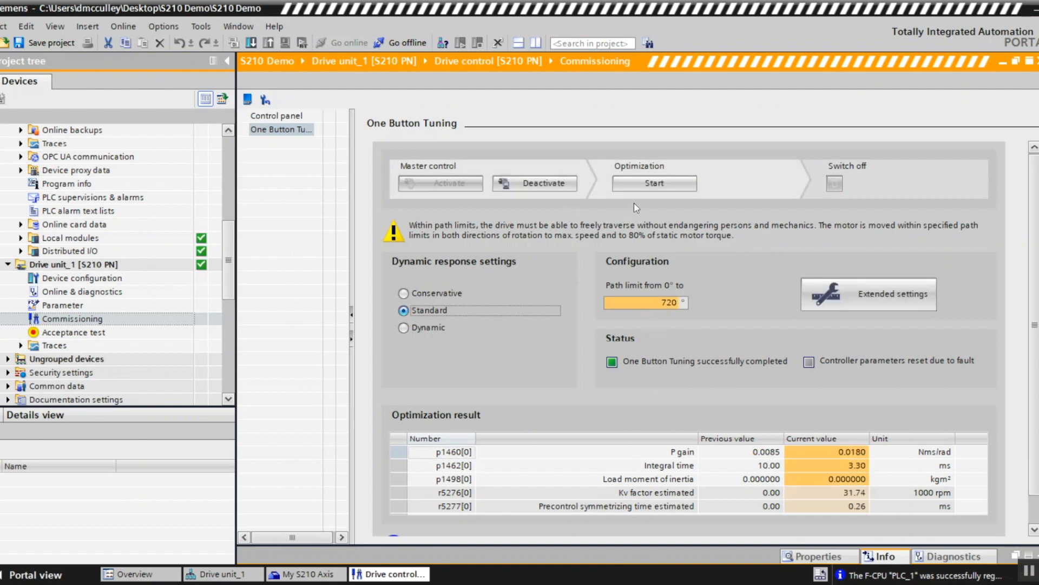
pyautogui.click(538, 183)
pyautogui.click(611, 372)
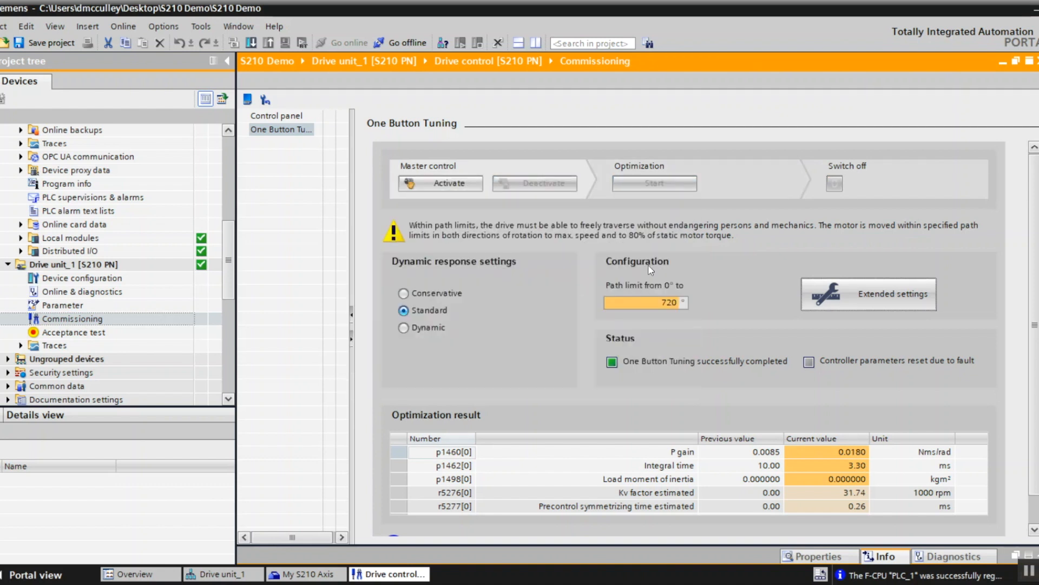
# Step: Activate master control in the drive's control panel with a 2000 ms monitoring time and set the drive enables
pyautogui.click(275, 118)
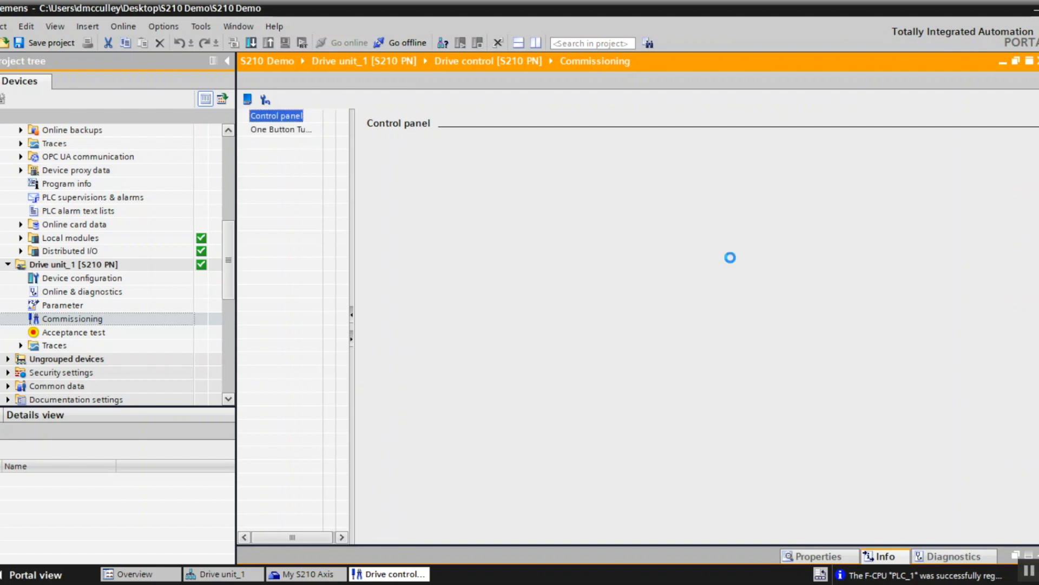
pyautogui.click(433, 173)
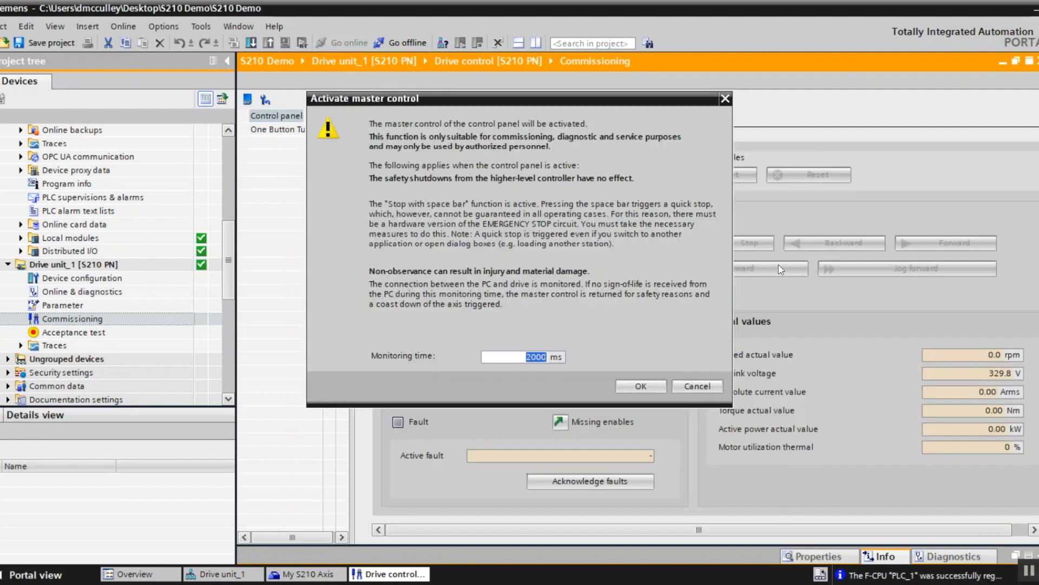
pyautogui.click(651, 379)
pyautogui.click(726, 175)
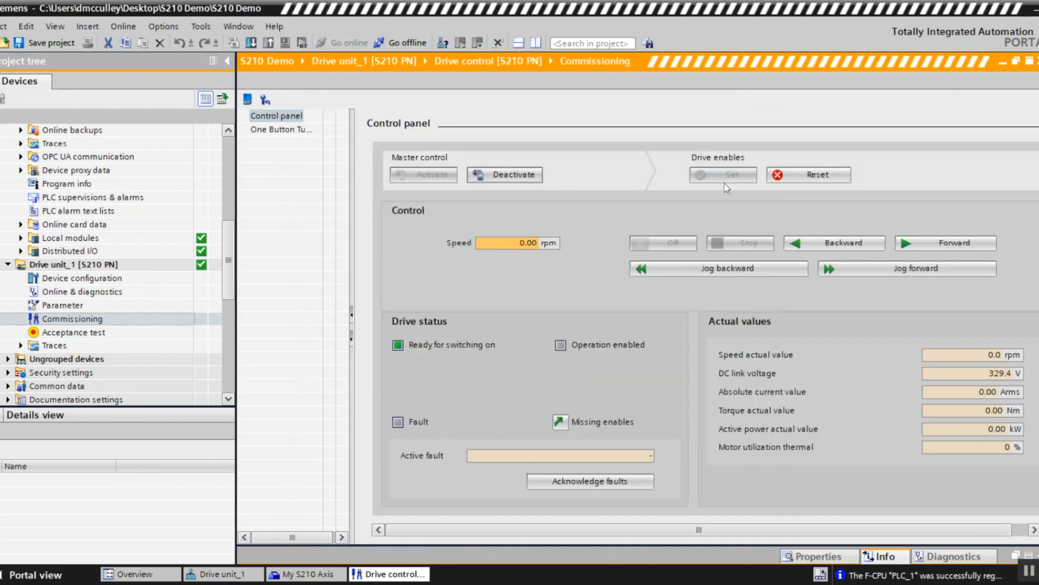
# Step: Run the drive forward and backward at 3000 rpm, stopping after each direction, and switch it off
pyautogui.click(510, 241)
pyautogui.write('3000')
pyautogui.click(955, 242)
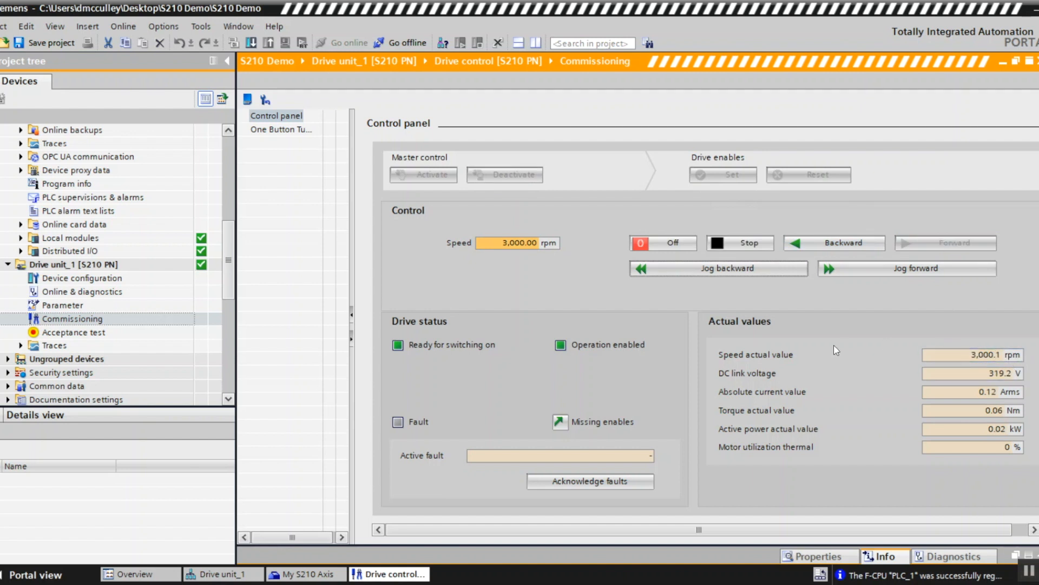
pyautogui.click(747, 245)
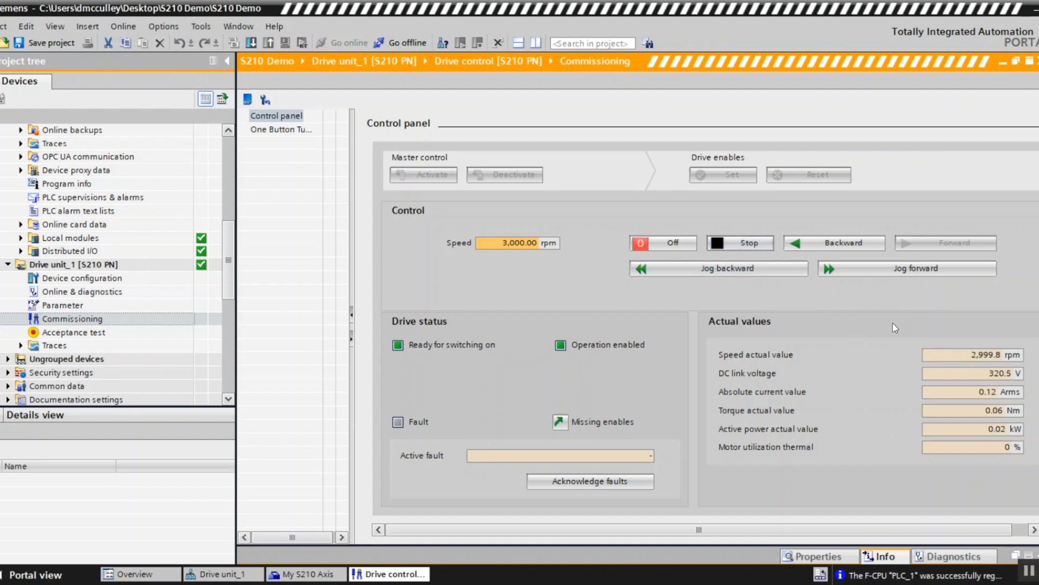
pyautogui.click(835, 243)
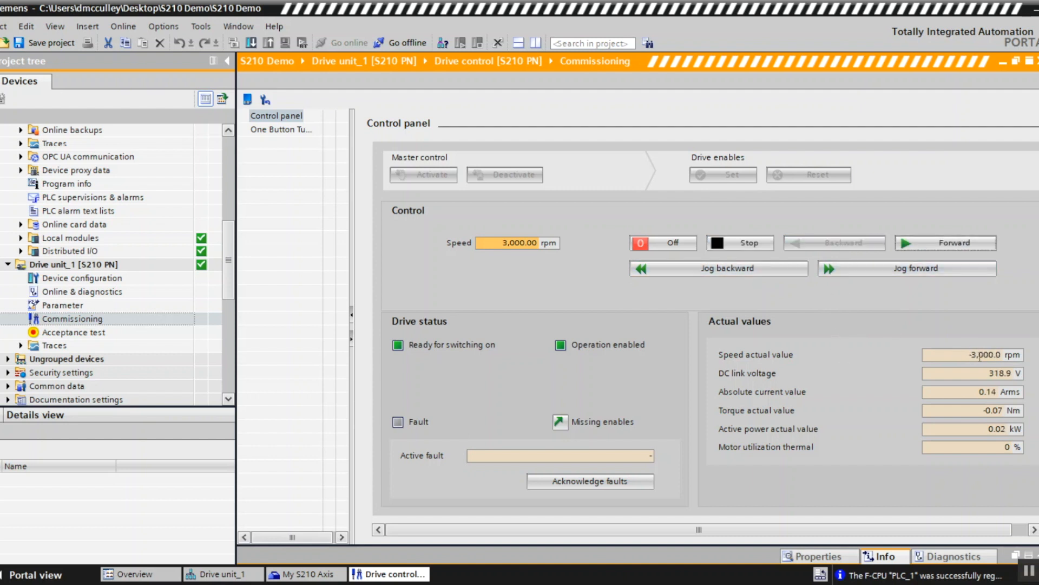
pyautogui.click(758, 247)
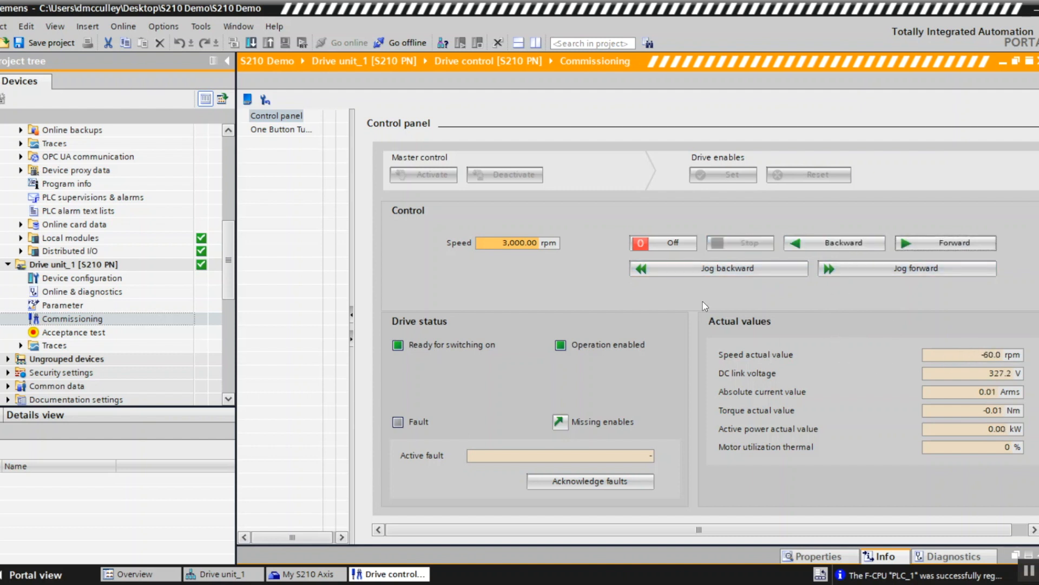
pyautogui.click(669, 244)
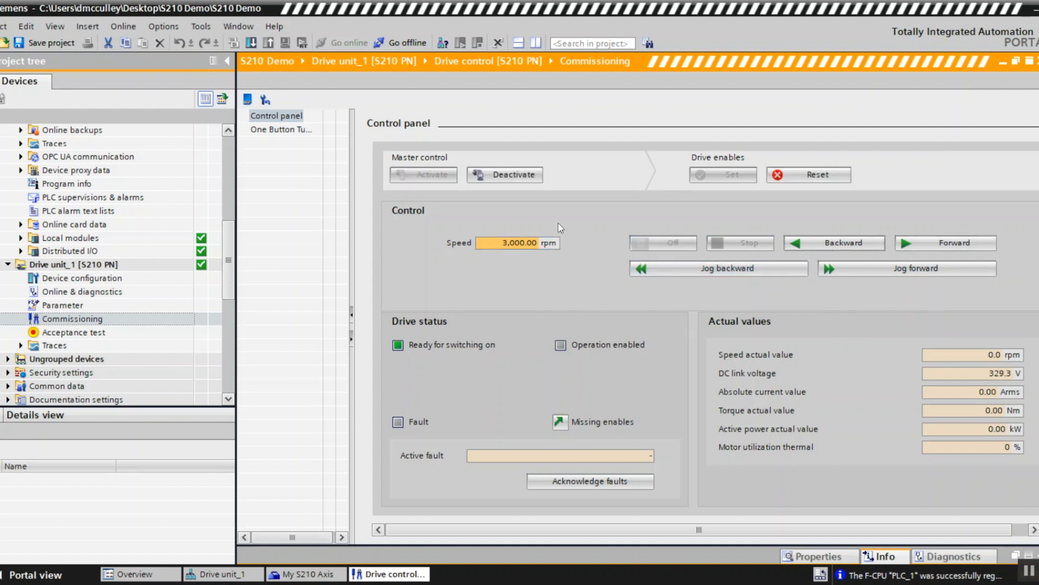
# Step: Deactivate the control panel's master control and return to PLC_1's technology objects in the project tree
pyautogui.click(506, 174)
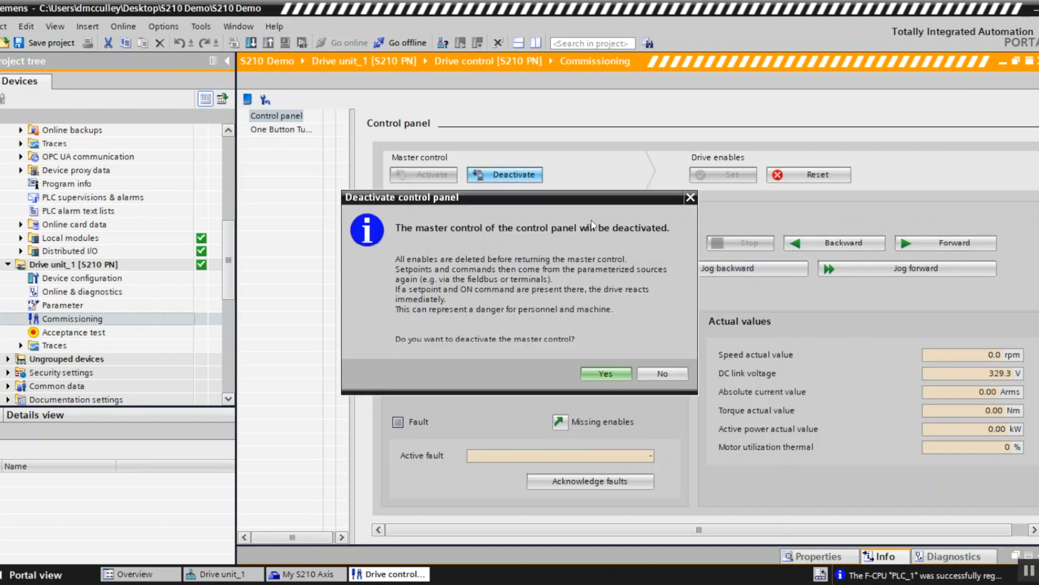
pyautogui.click(621, 373)
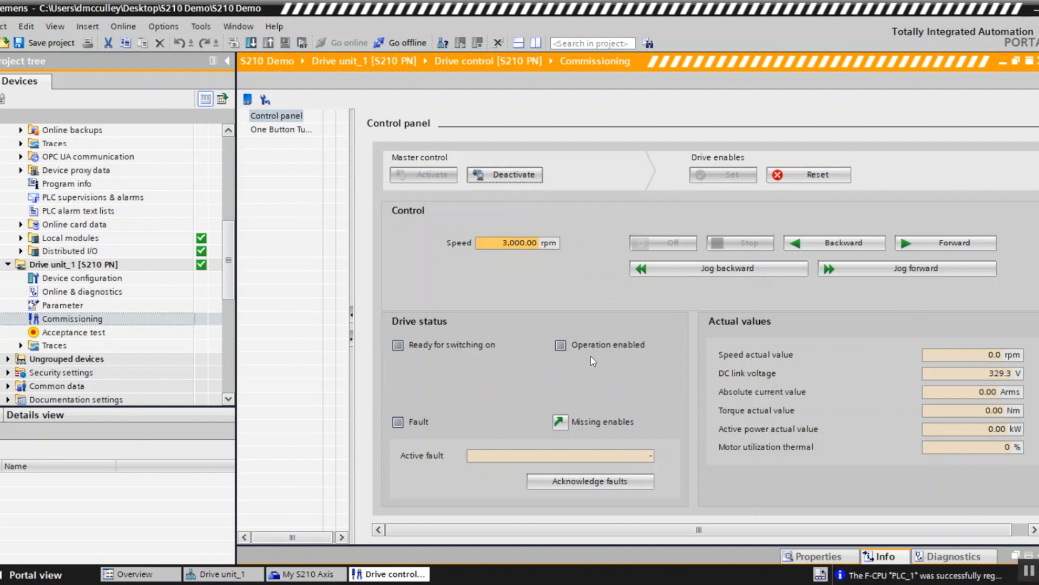
pyautogui.moveTo(227, 268); pyautogui.dragTo(237, 174)
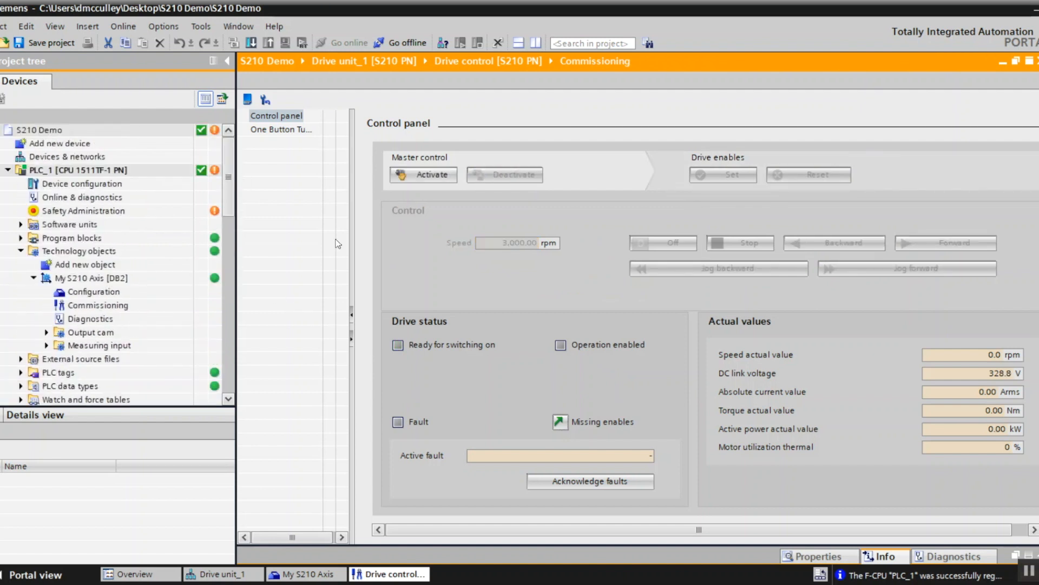